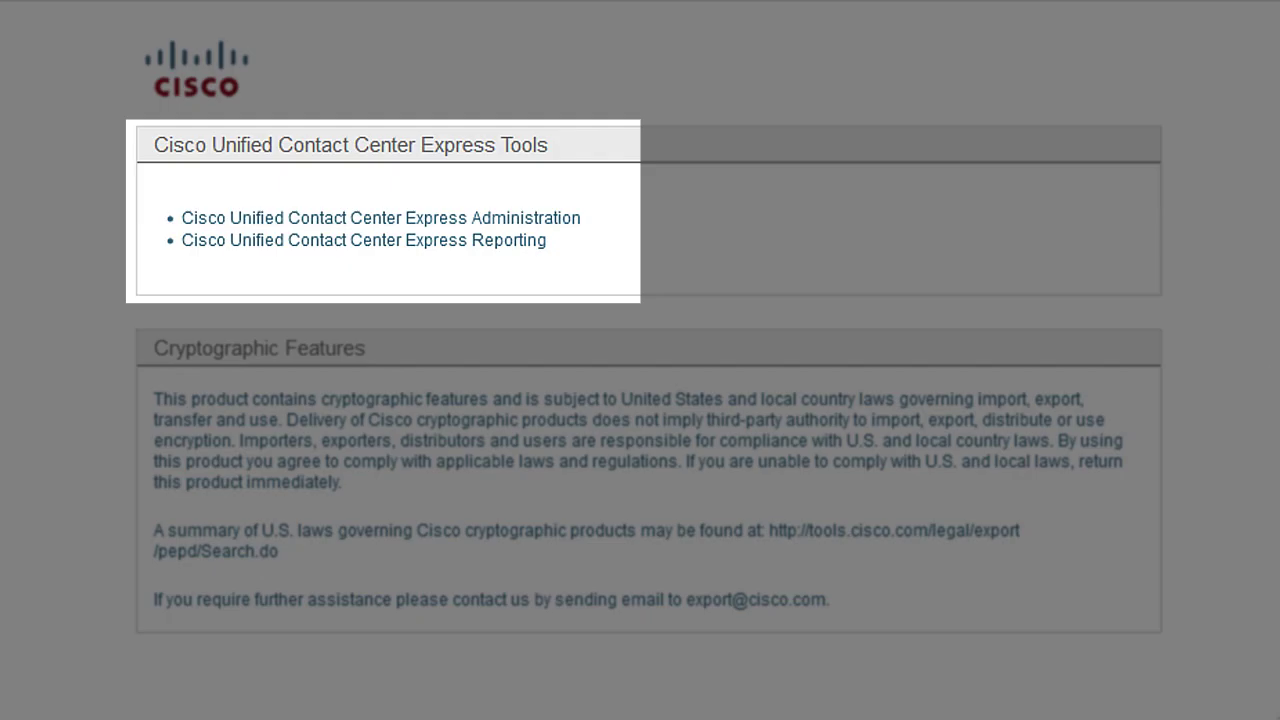
# Step: Sign in to CCX Administration and go to Subsystems > Cisco Unified CM Telephony > Call Control Group
pyautogui.click(549, 229)
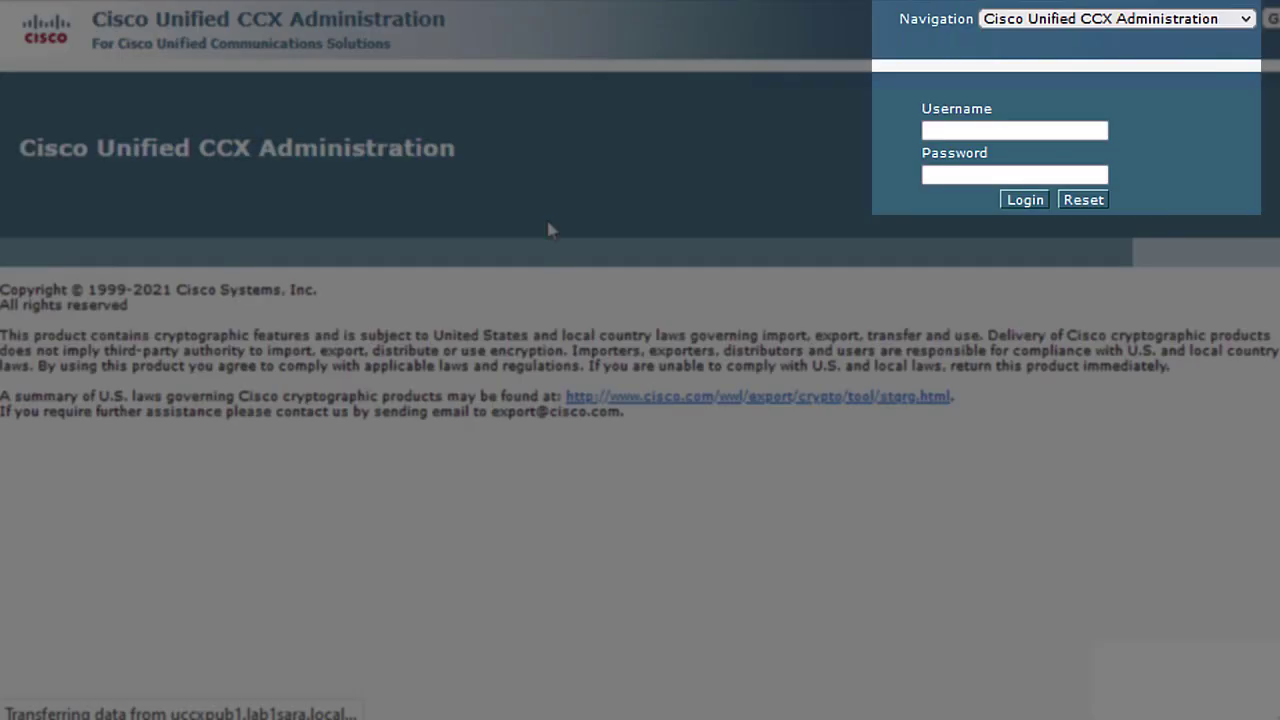
pyautogui.click(1023, 199)
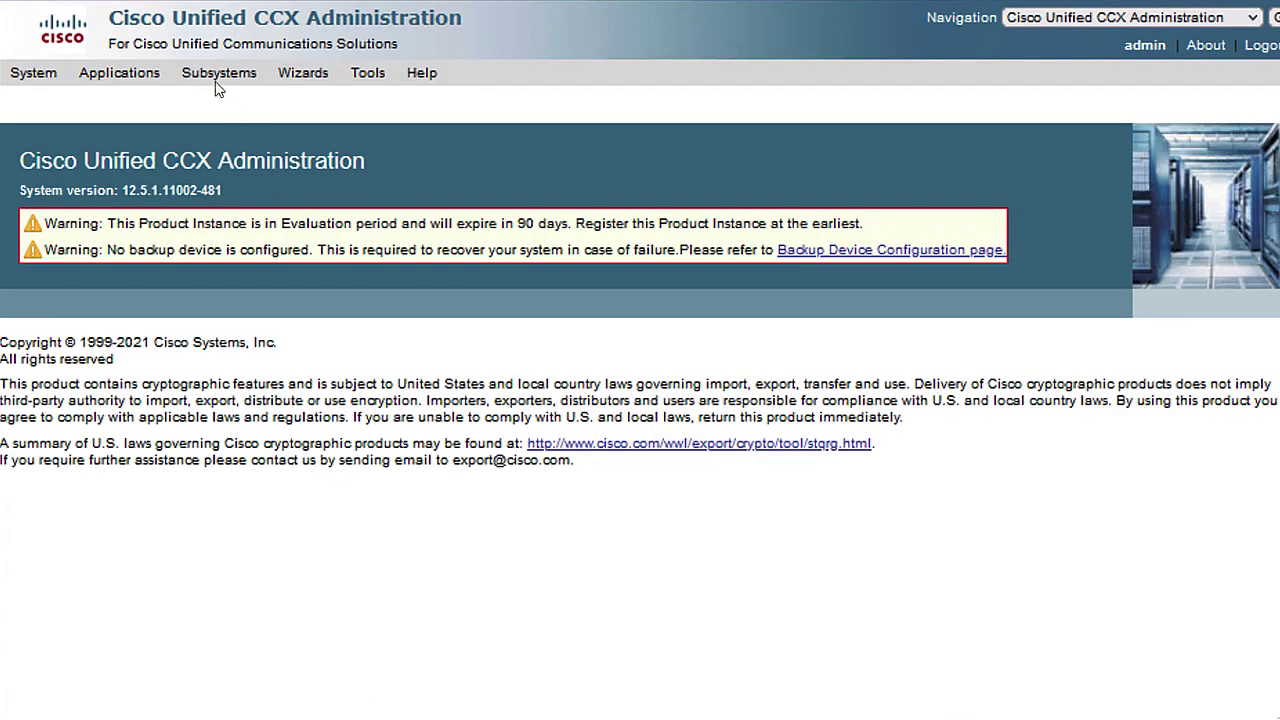
pyautogui.click(213, 76)
pyautogui.moveTo(278, 104)
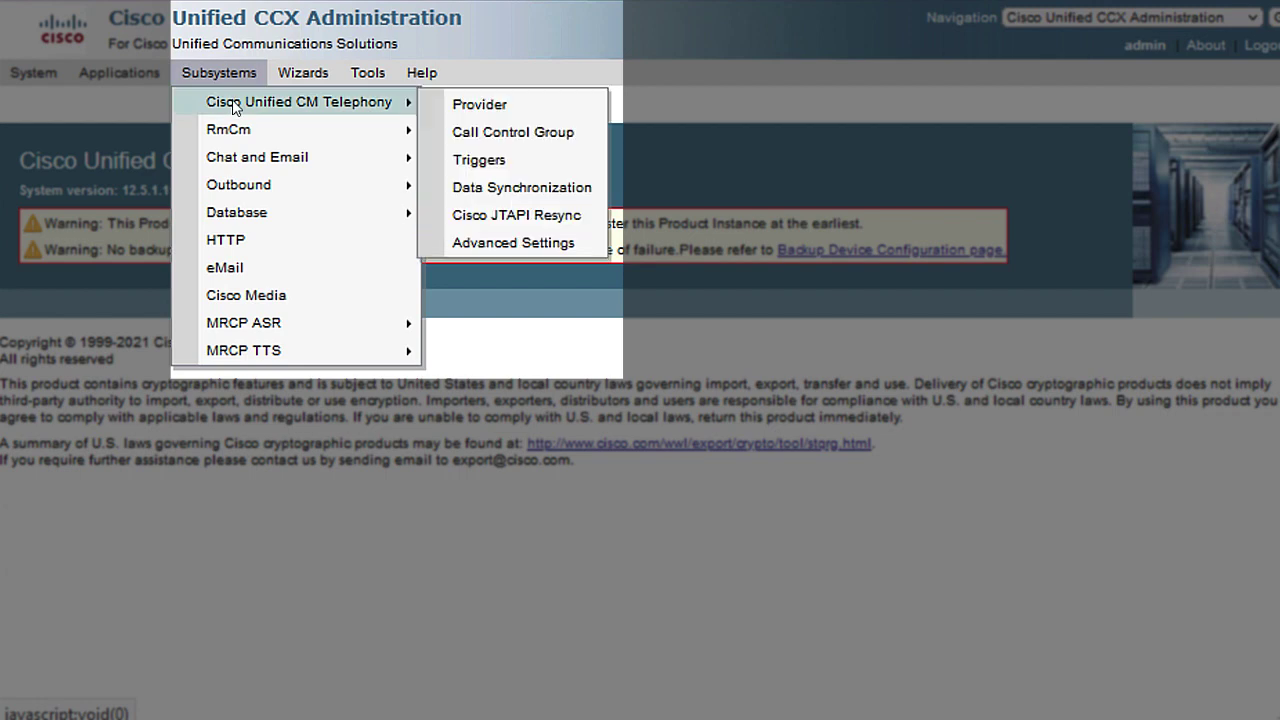
# Step: Start a new call control group described OUTCALL with 100 CTI ports and group type Outbound
pyautogui.click(520, 135)
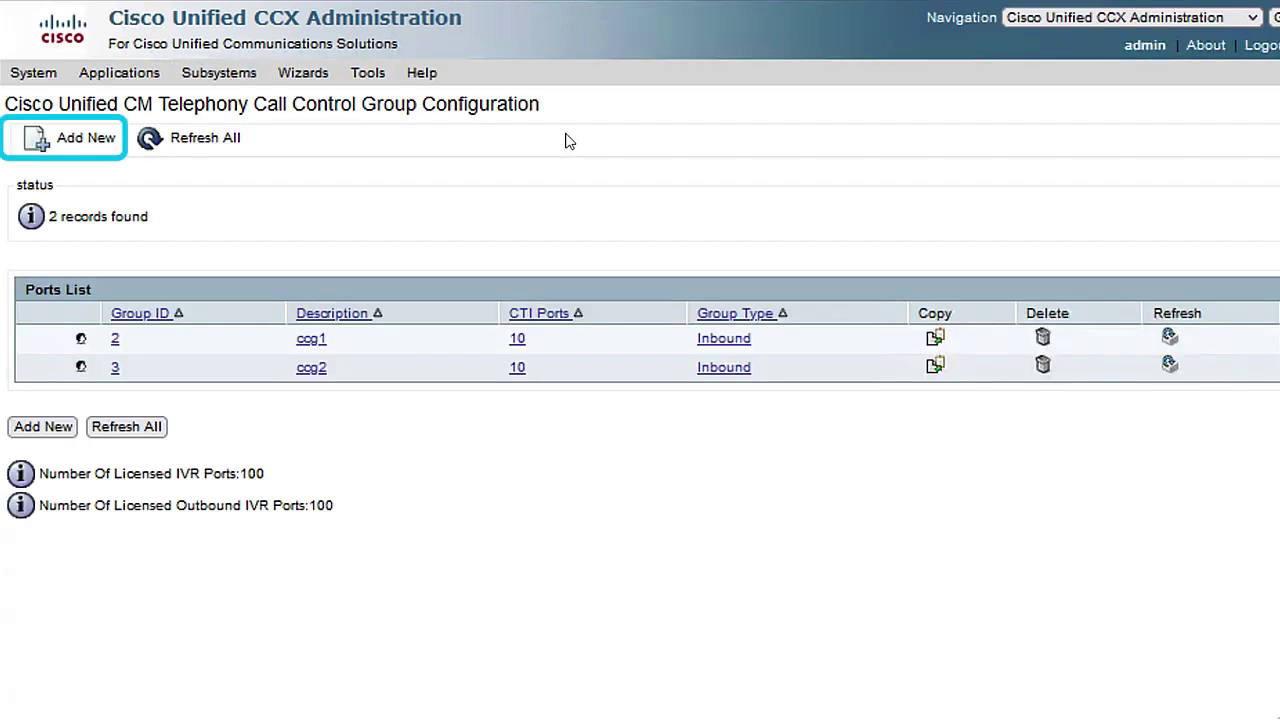
pyautogui.click(60, 150)
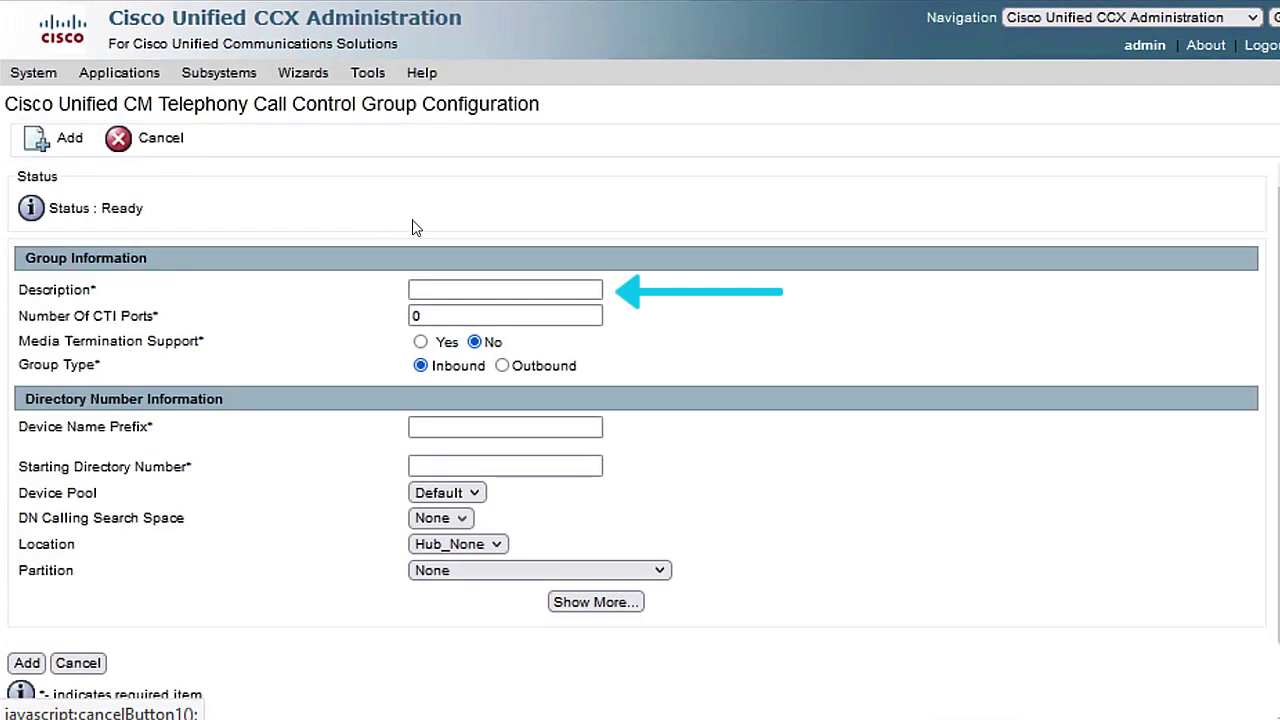
pyautogui.click(431, 288)
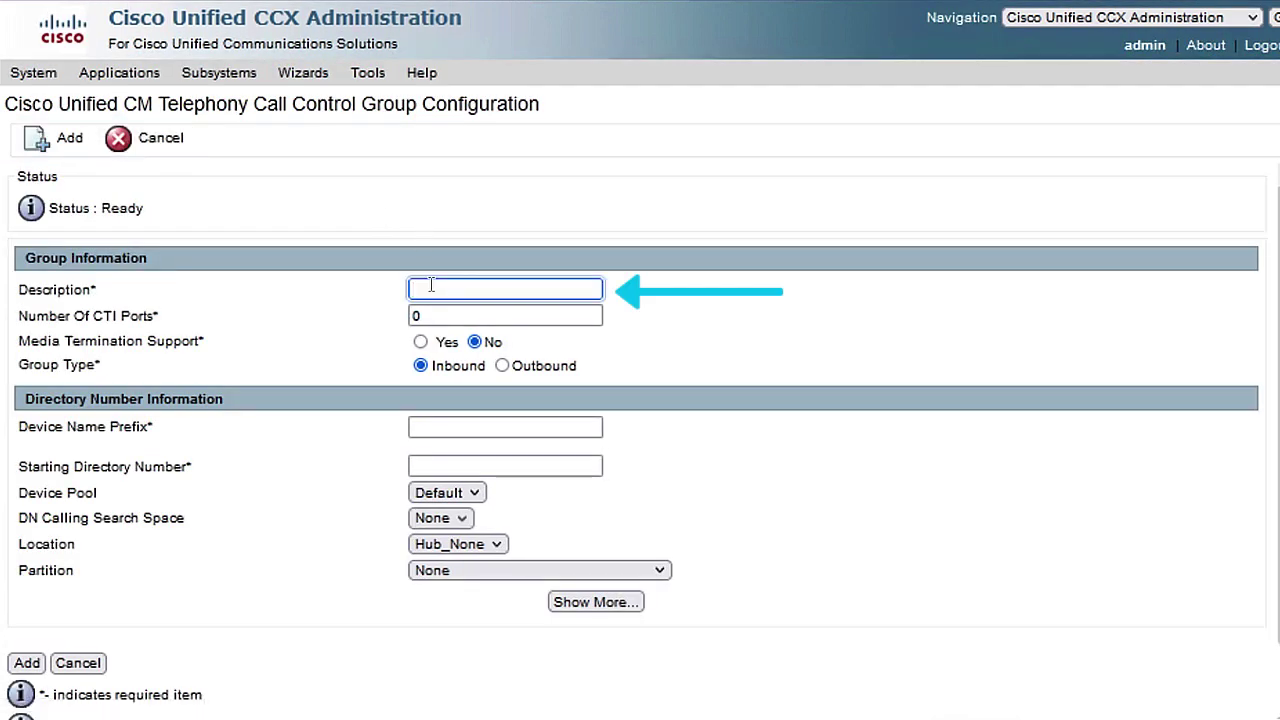
pyautogui.write('O')
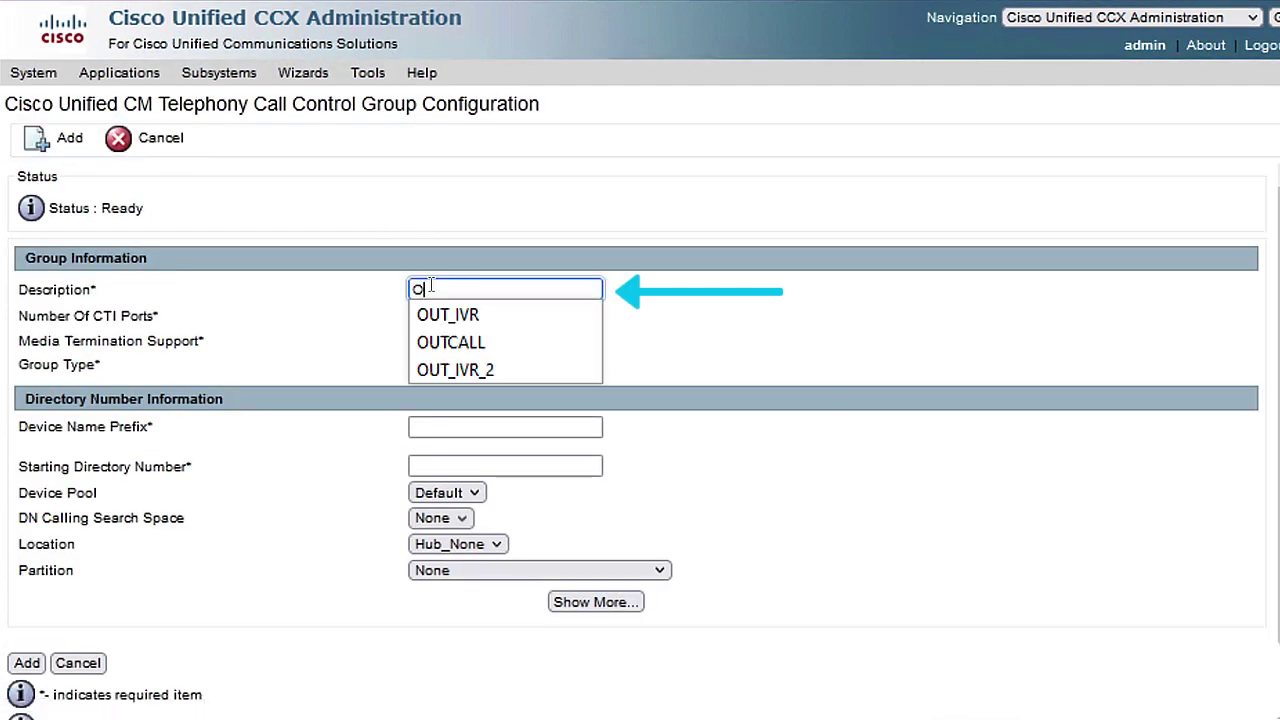
pyautogui.write('UTCA')
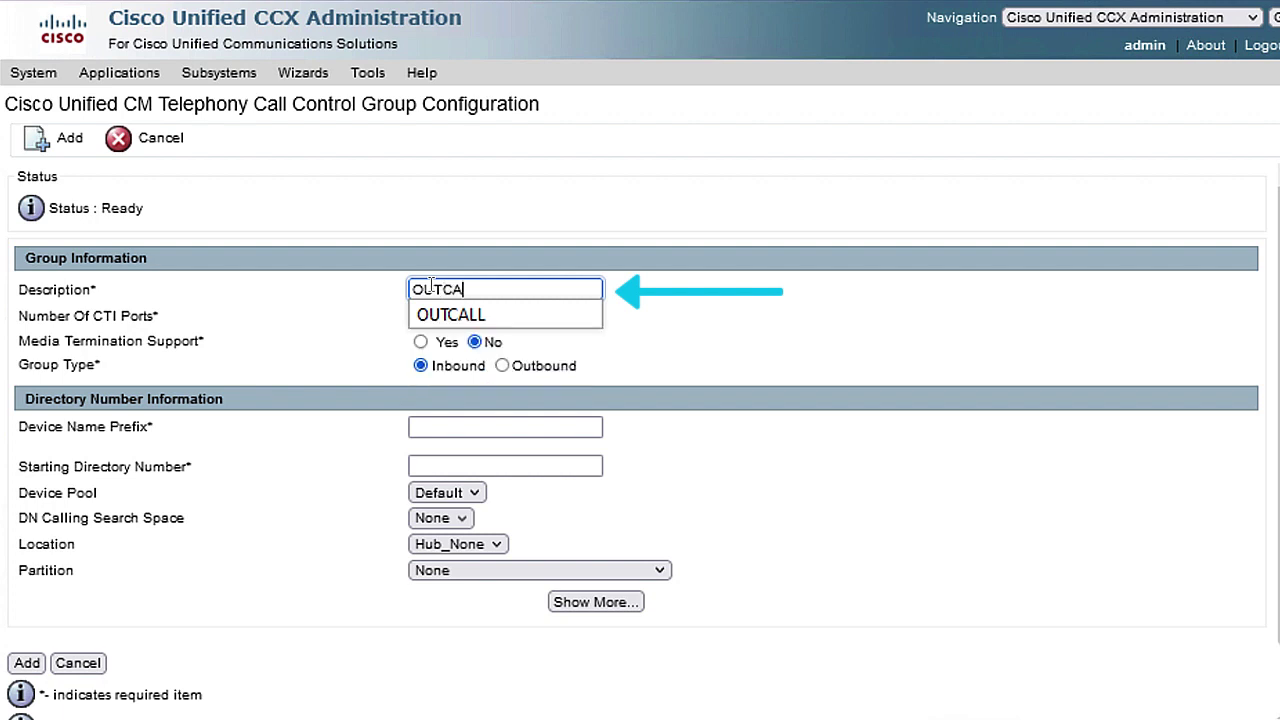
pyautogui.click(443, 315)
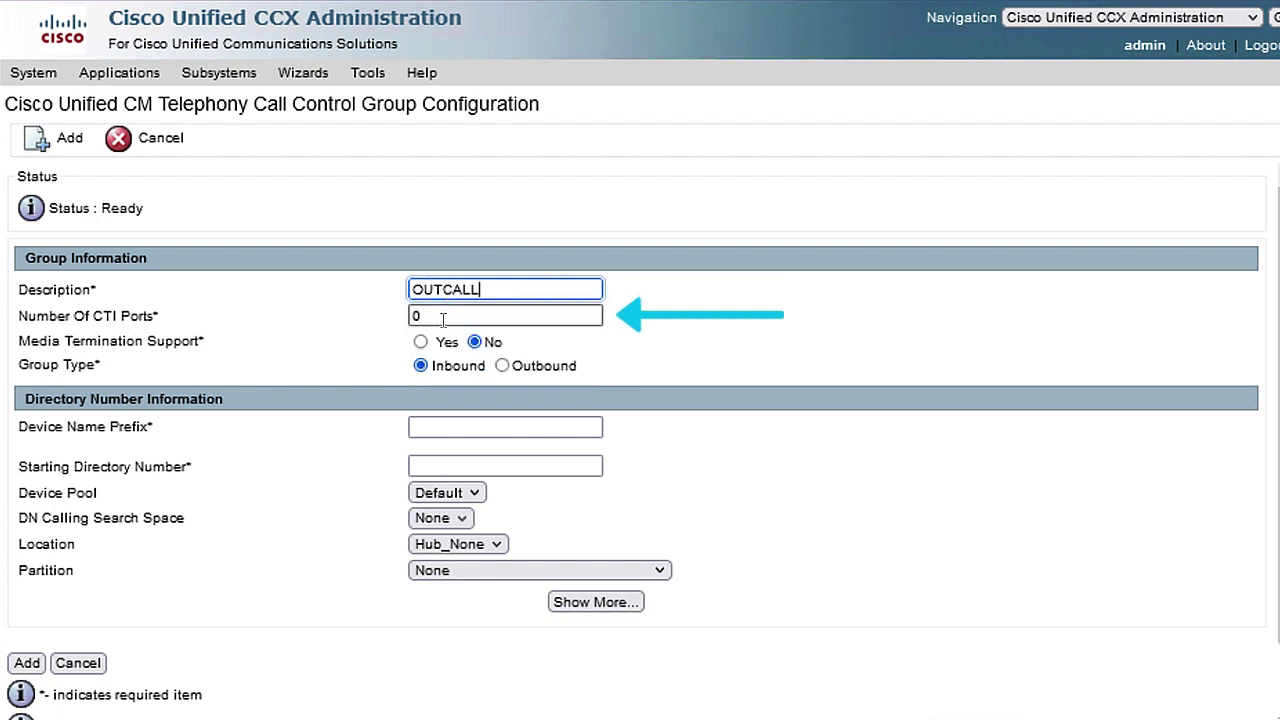
pyautogui.click(443, 316)
pyautogui.doubleClick(443, 316)
pyautogui.write('100')
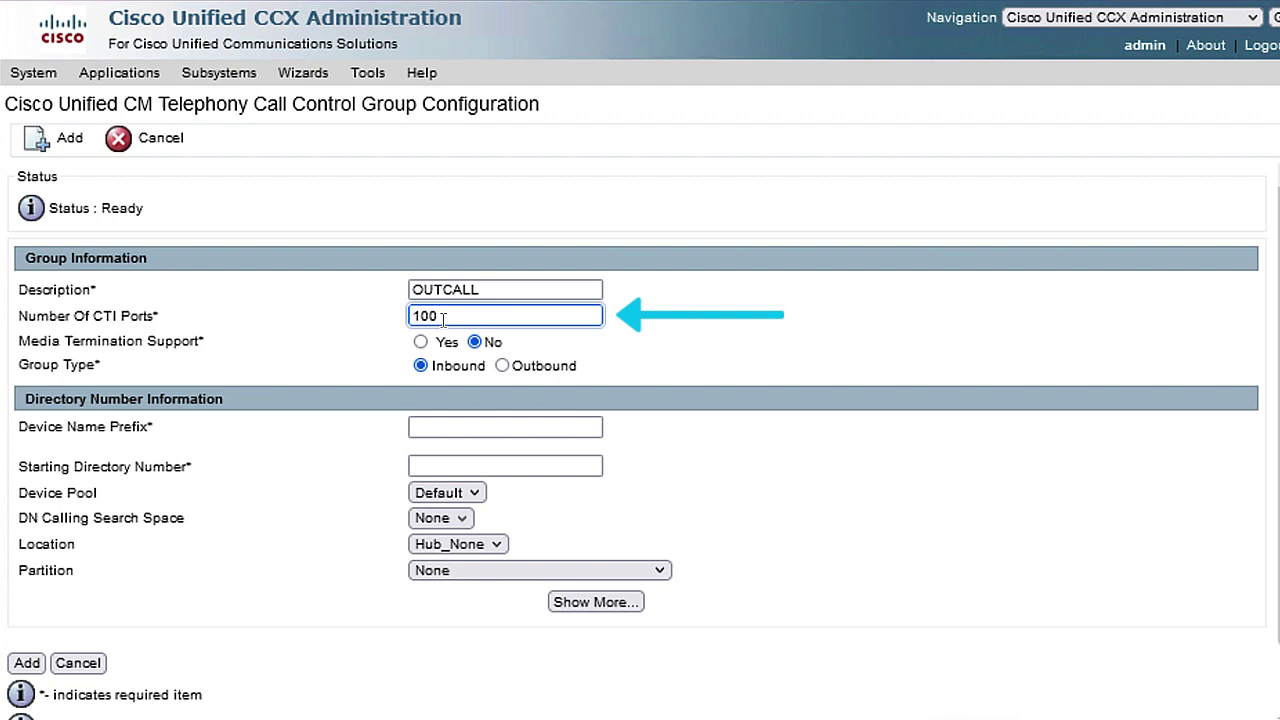
pyautogui.click(502, 366)
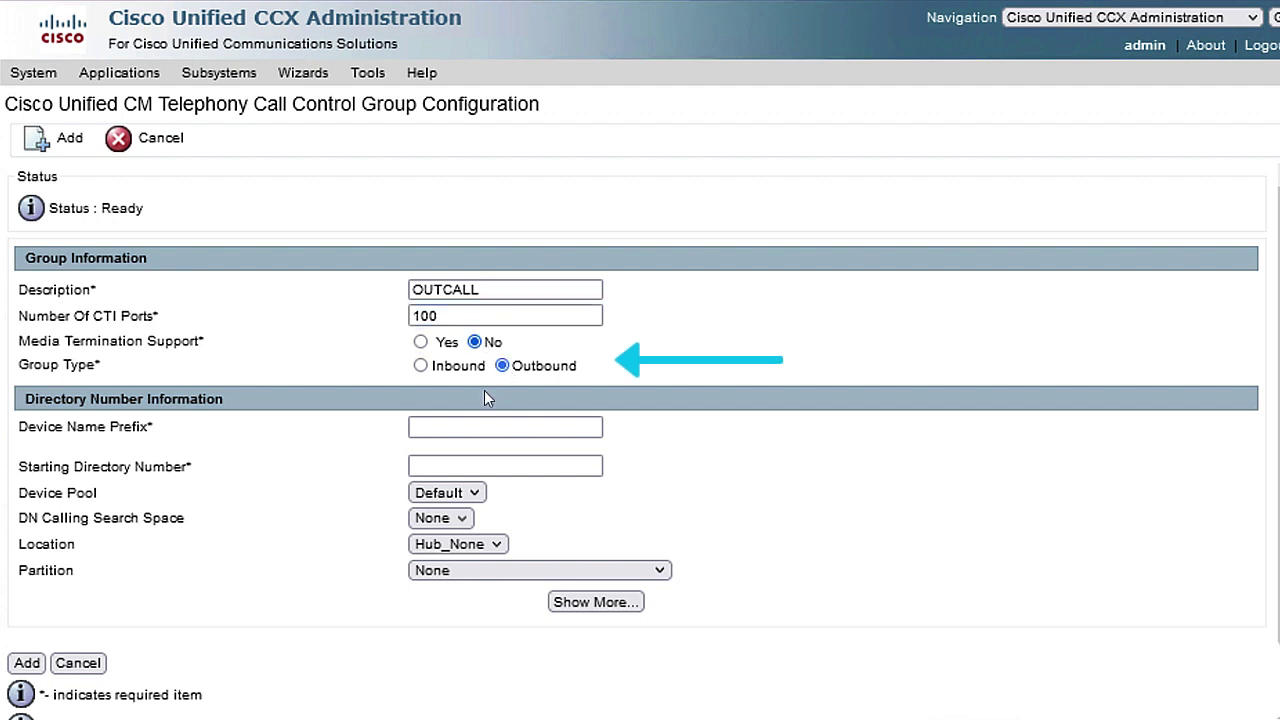
# Step: Set device name prefix OUTCA and starting directory number 1600, then save the group
pyautogui.click(443, 425)
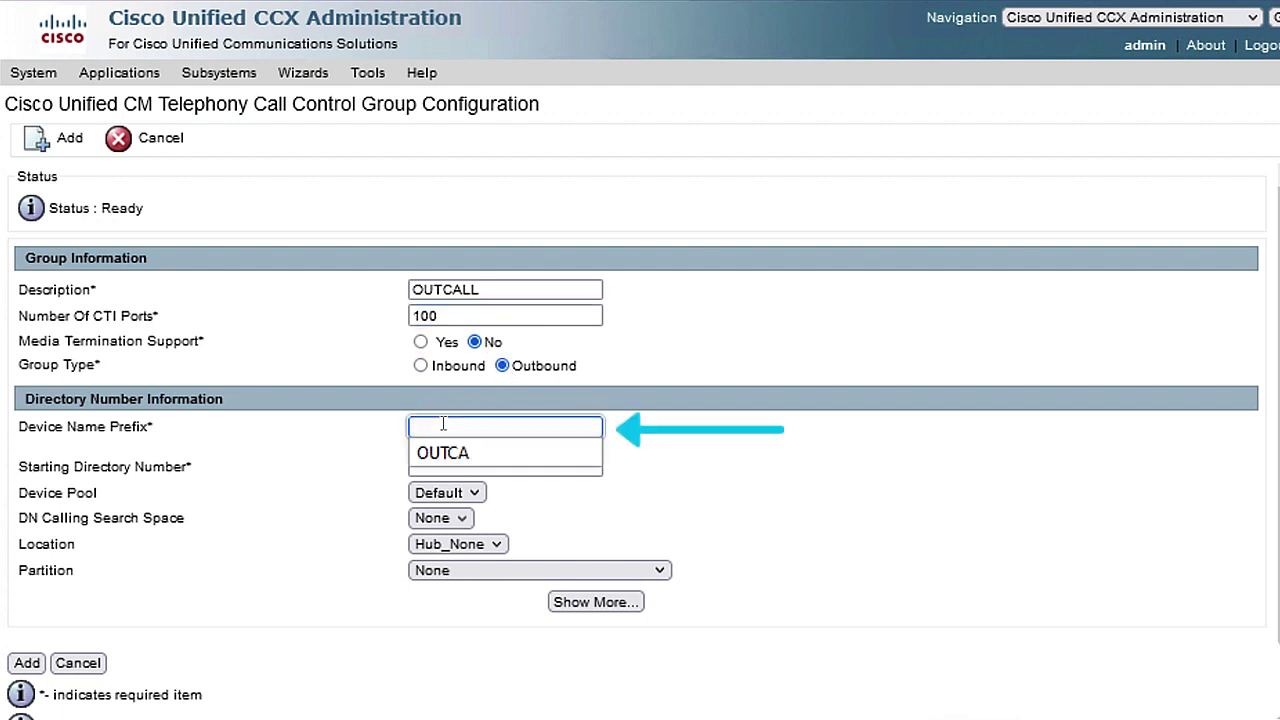
pyautogui.write('OU')
pyautogui.click(443, 456)
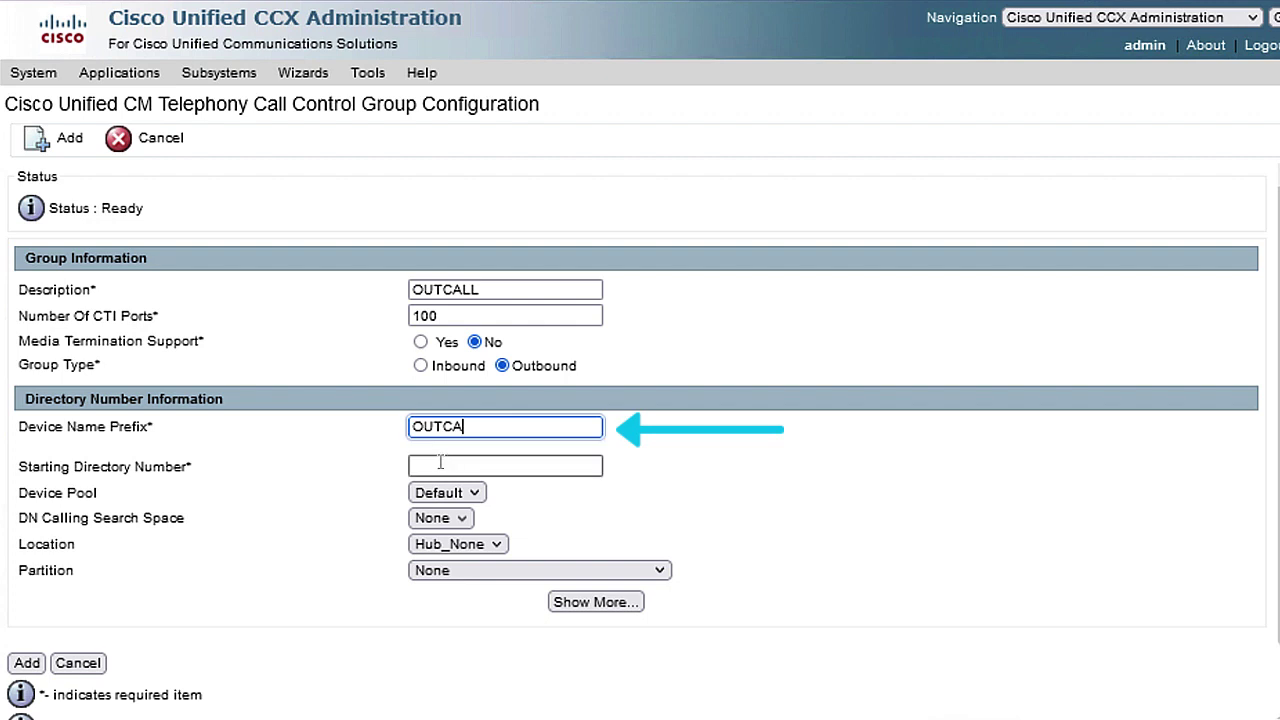
pyautogui.click(440, 462)
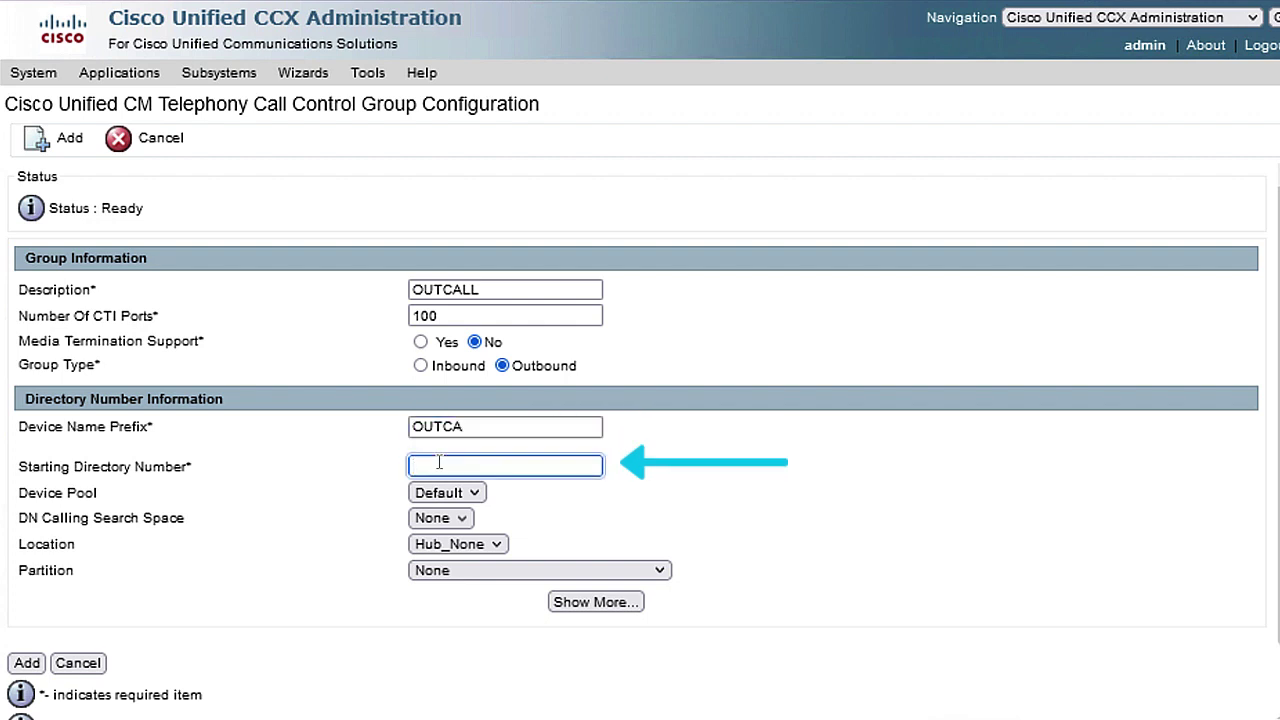
pyautogui.write('1600')
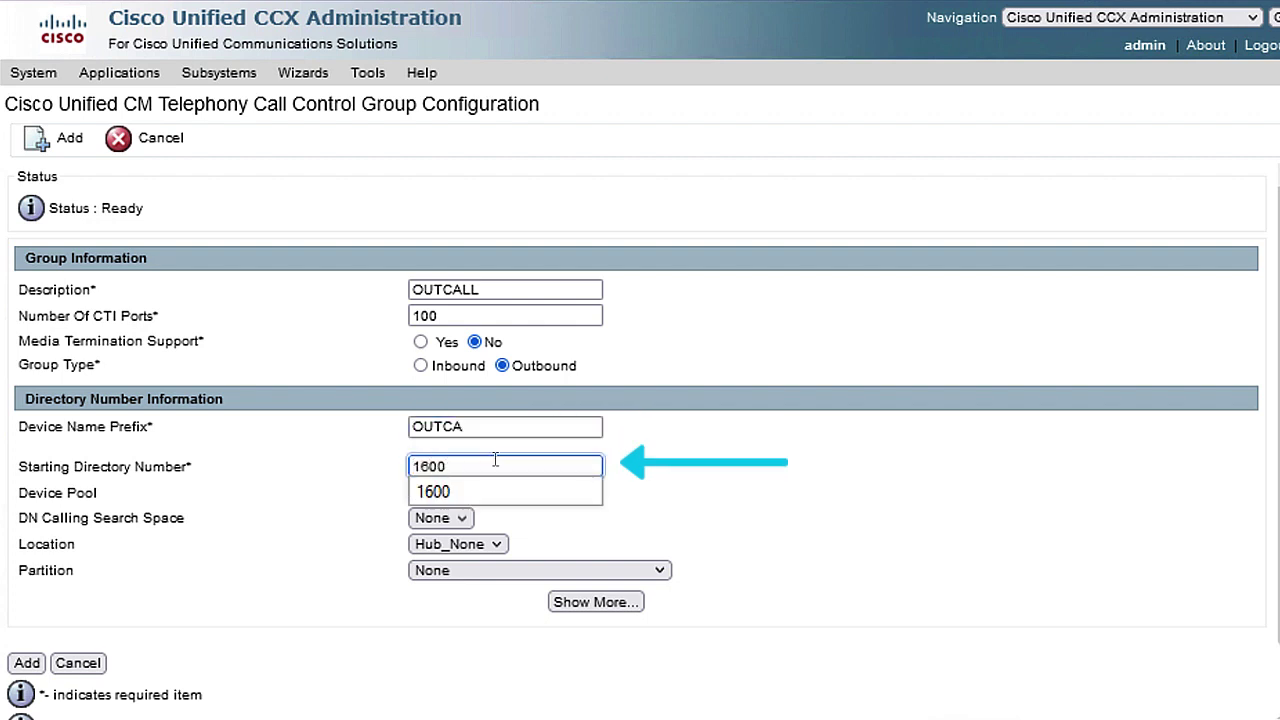
pyautogui.press('Escape')
pyautogui.click(26, 664)
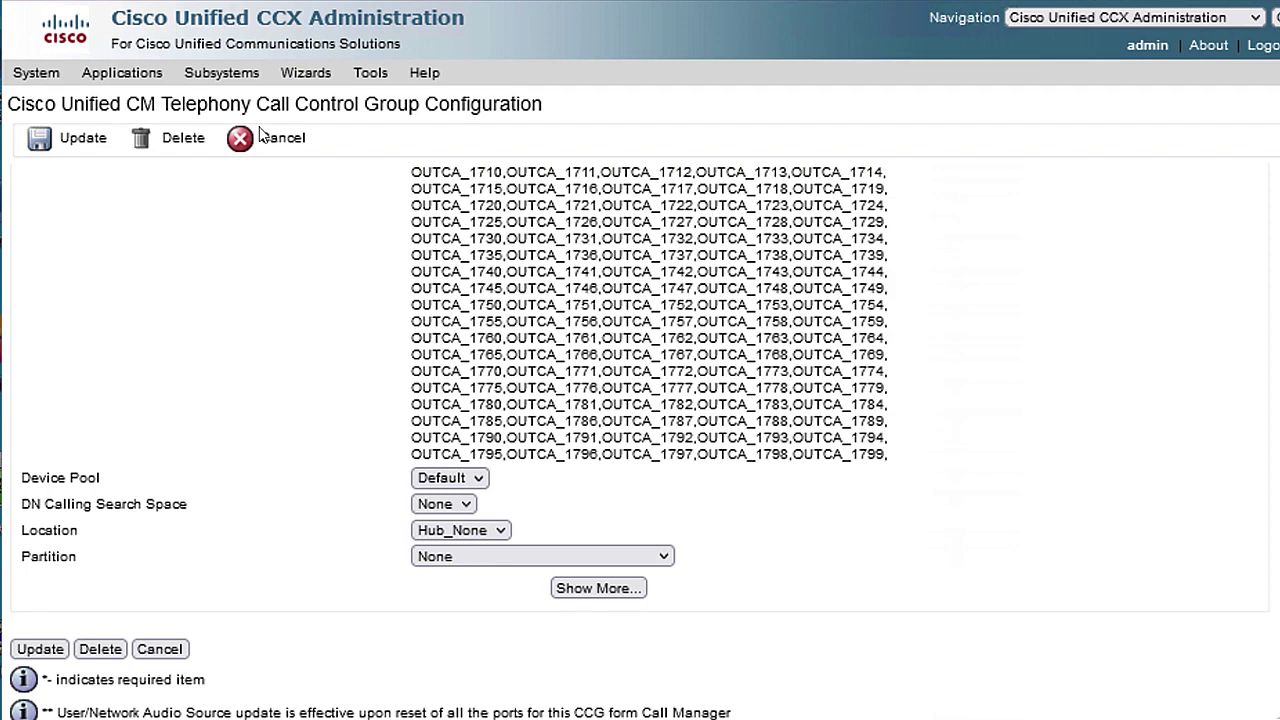
# Step: Start a new contact service queue named Agent_Base_Progresive
pyautogui.click(226, 72)
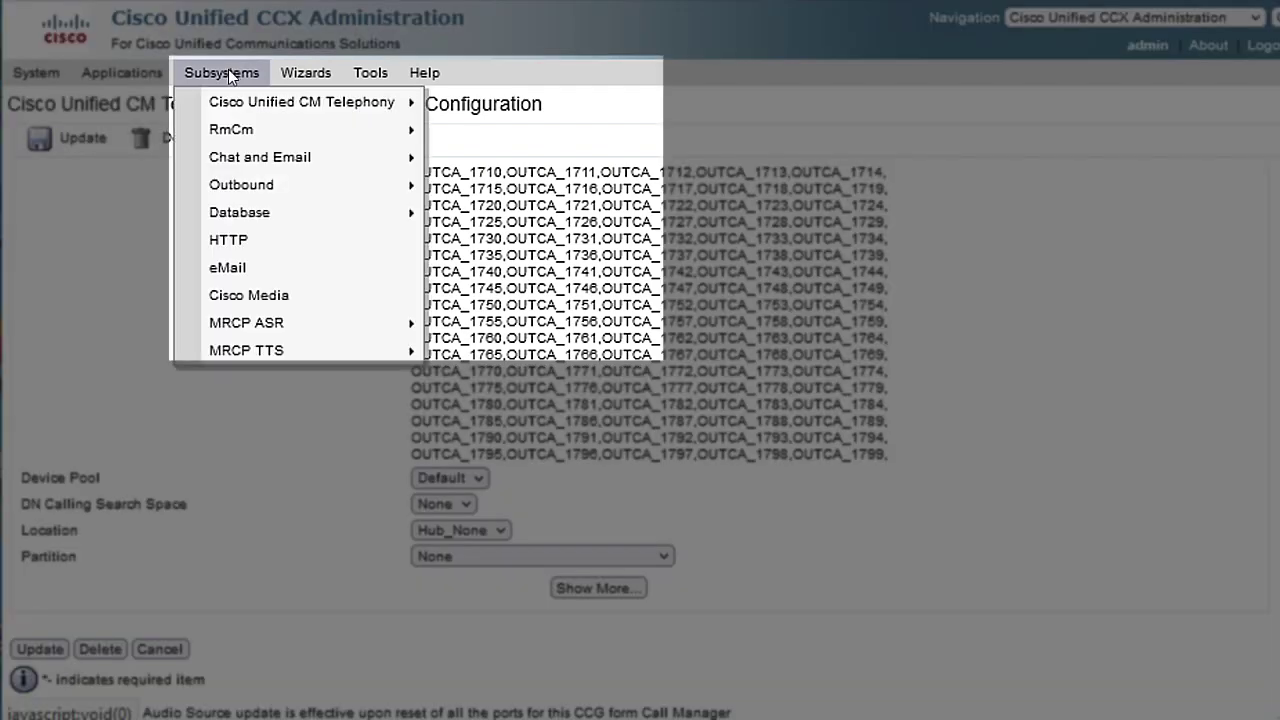
pyautogui.moveTo(245, 130)
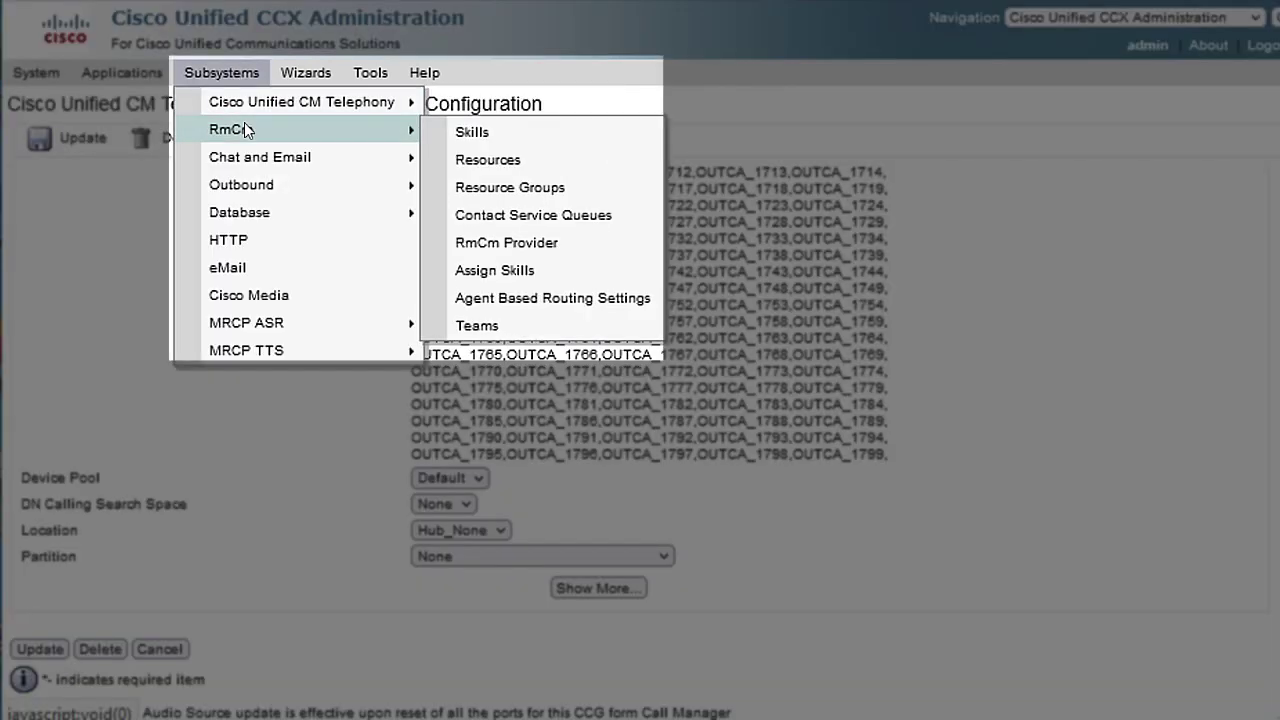
pyautogui.click(540, 215)
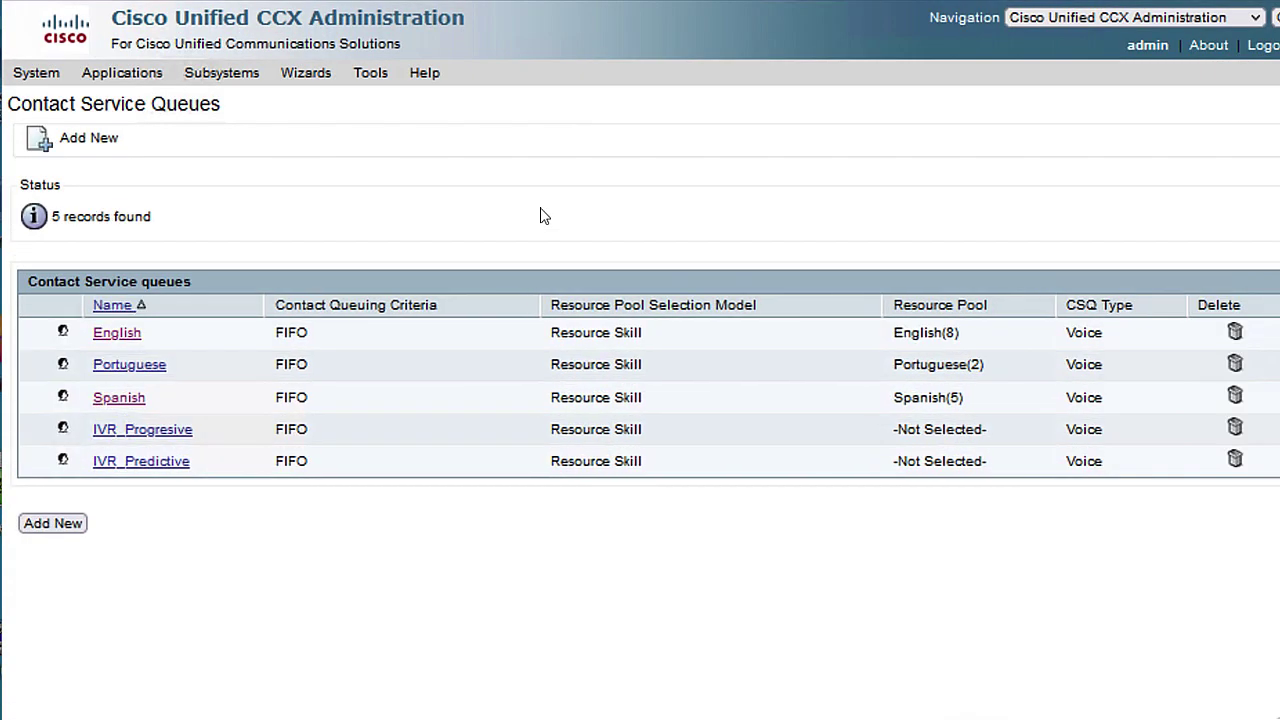
pyautogui.click(60, 144)
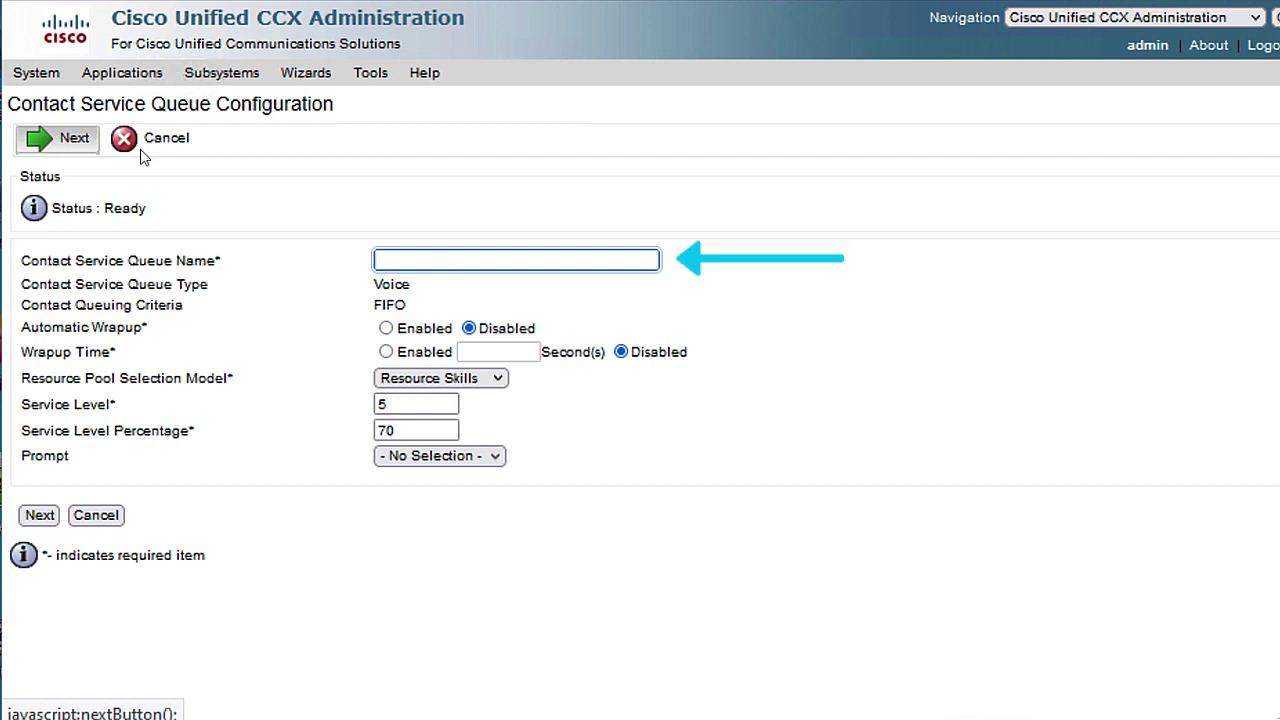
pyautogui.write('A')
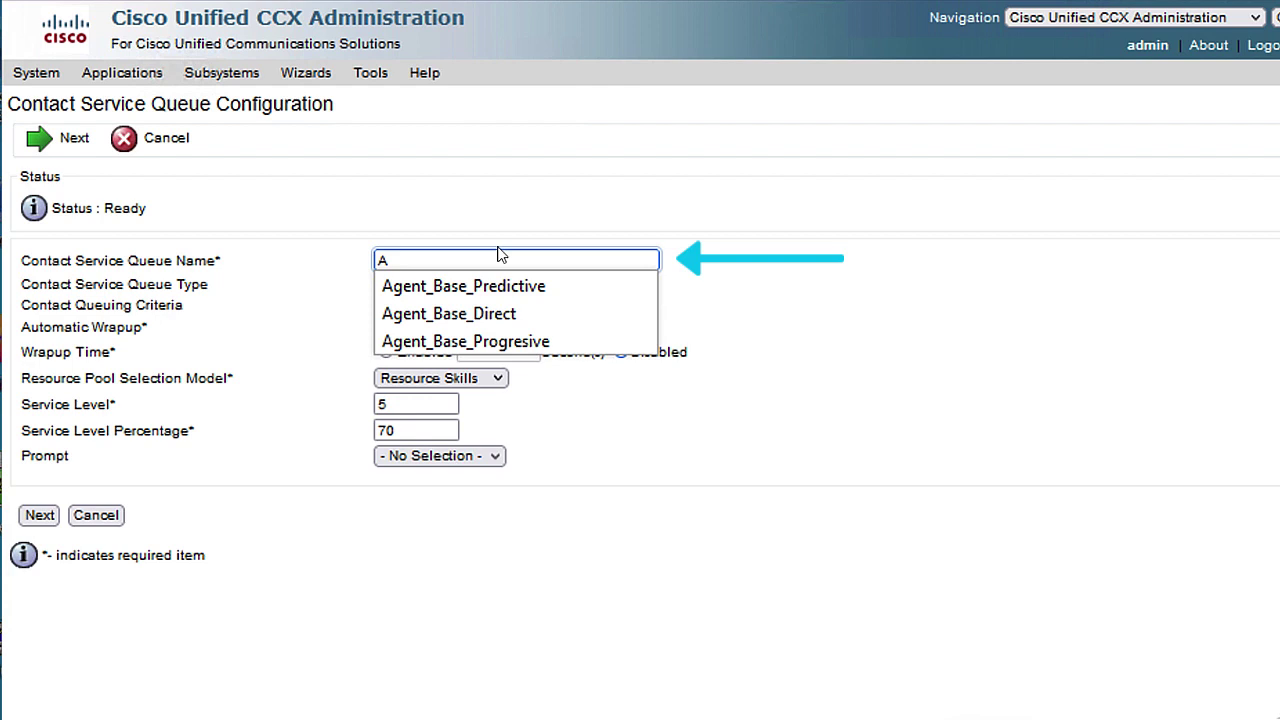
pyautogui.click(500, 341)
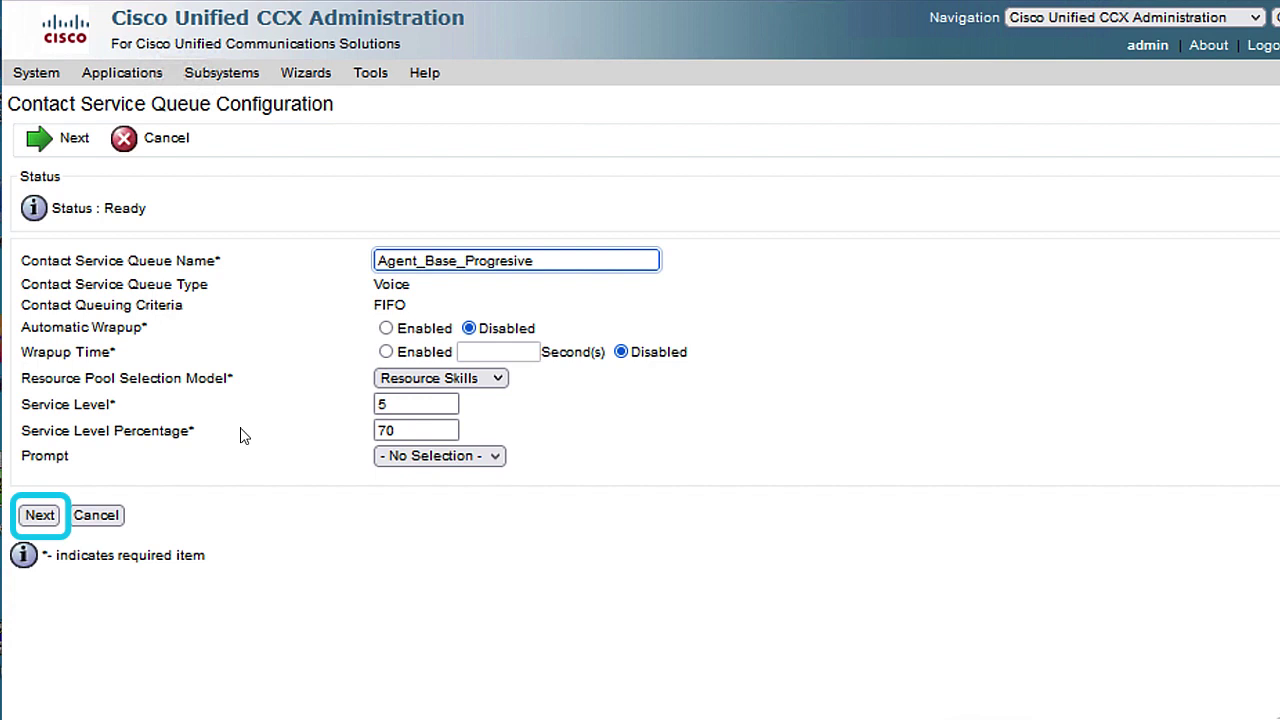
# Step: Require English, Portuguese and Spanish skills at competence 5, then save the queue
pyautogui.click(40, 515)
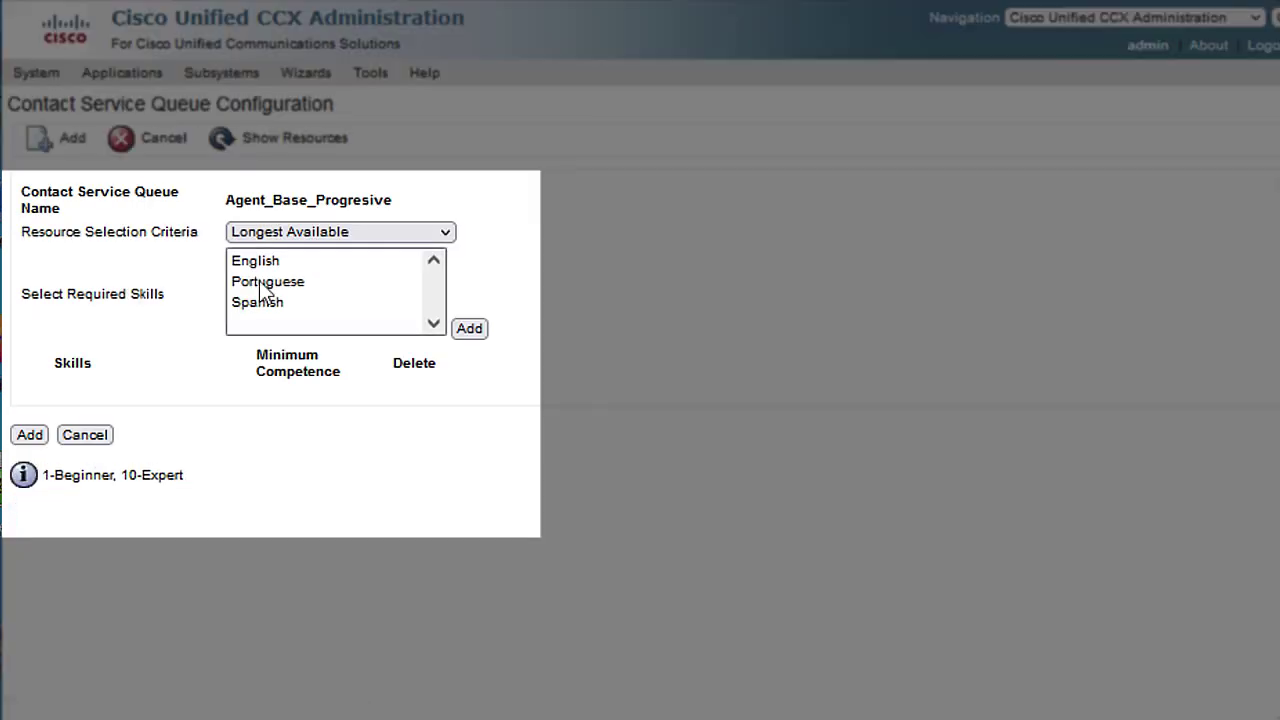
pyautogui.click(255, 261)
pyautogui.click(469, 328)
pyautogui.doubleClick(292, 282)
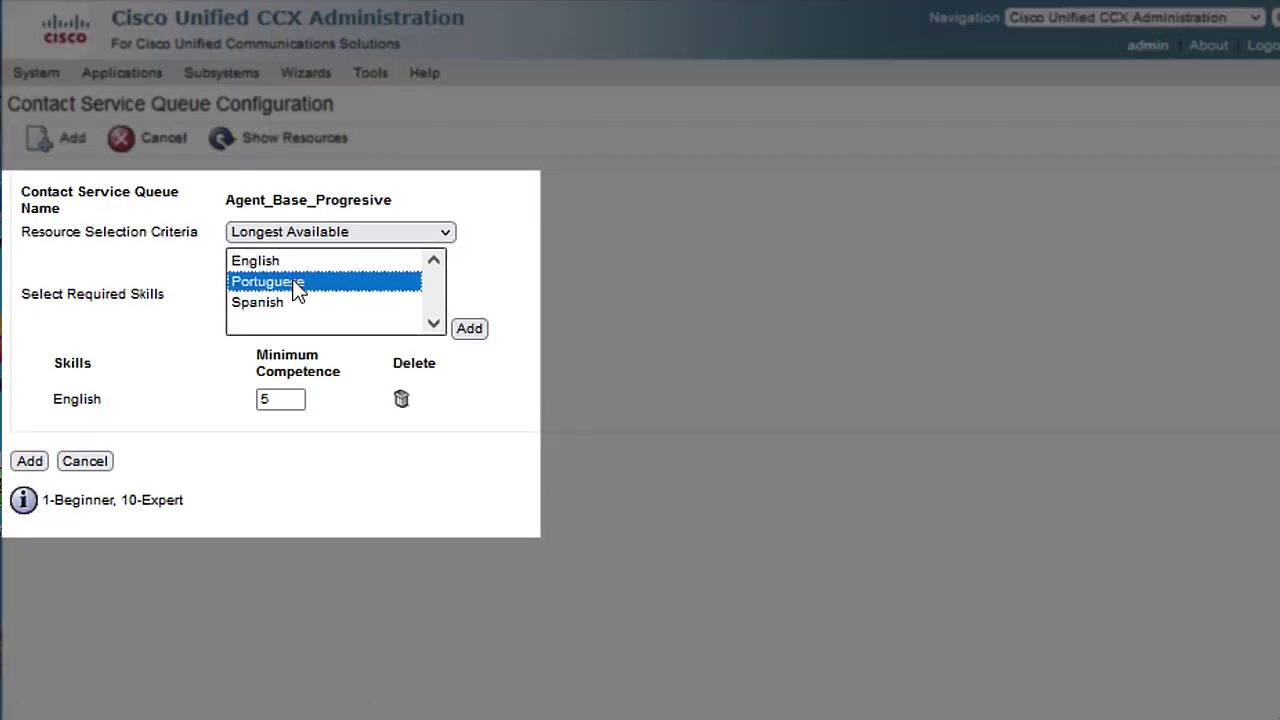
pyautogui.click(258, 302)
pyautogui.click(469, 328)
pyautogui.click(28, 486)
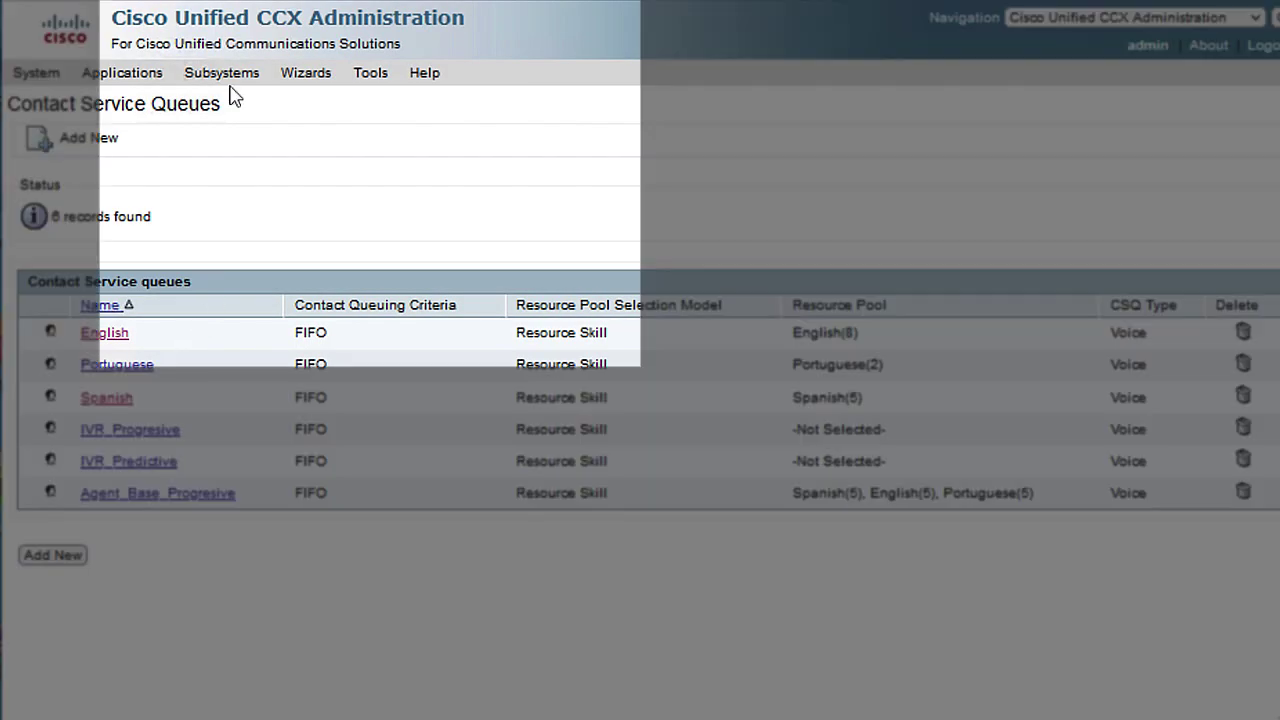
# Step: In Outbound General settings, select the Agent_Base_Progresive queue
pyautogui.click(229, 78)
pyautogui.moveTo(244, 140)
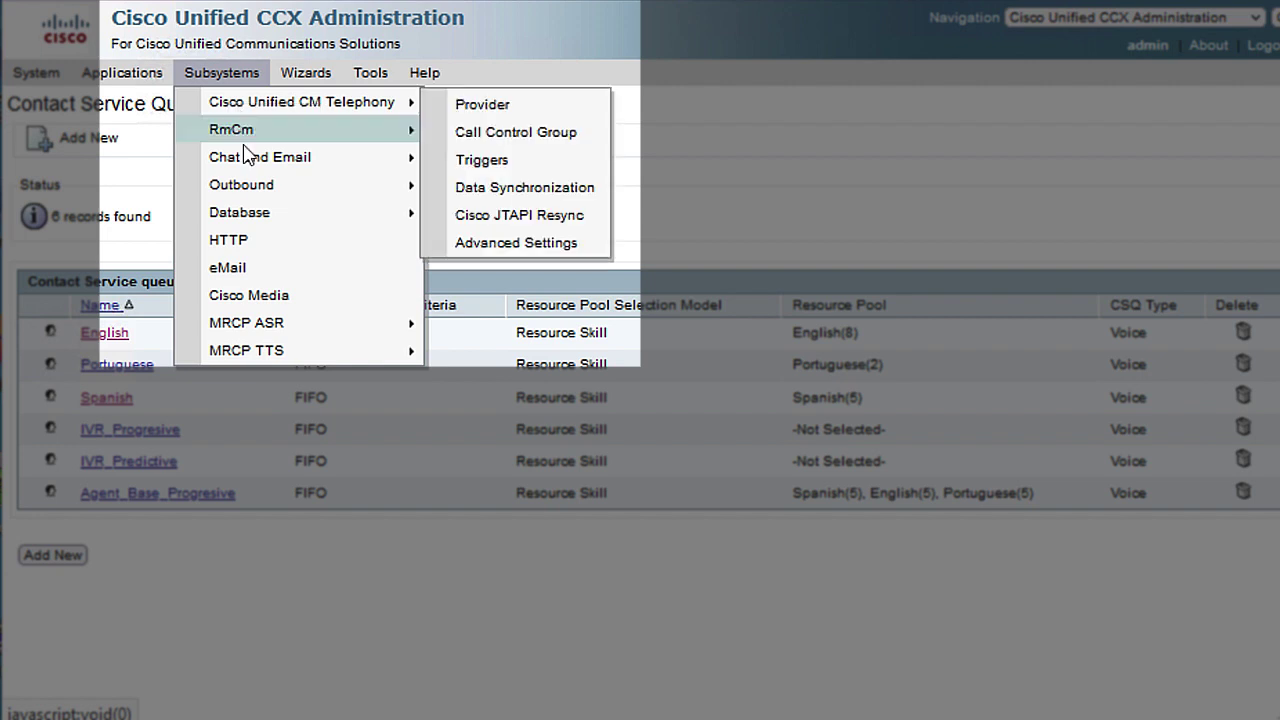
pyautogui.moveTo(251, 193)
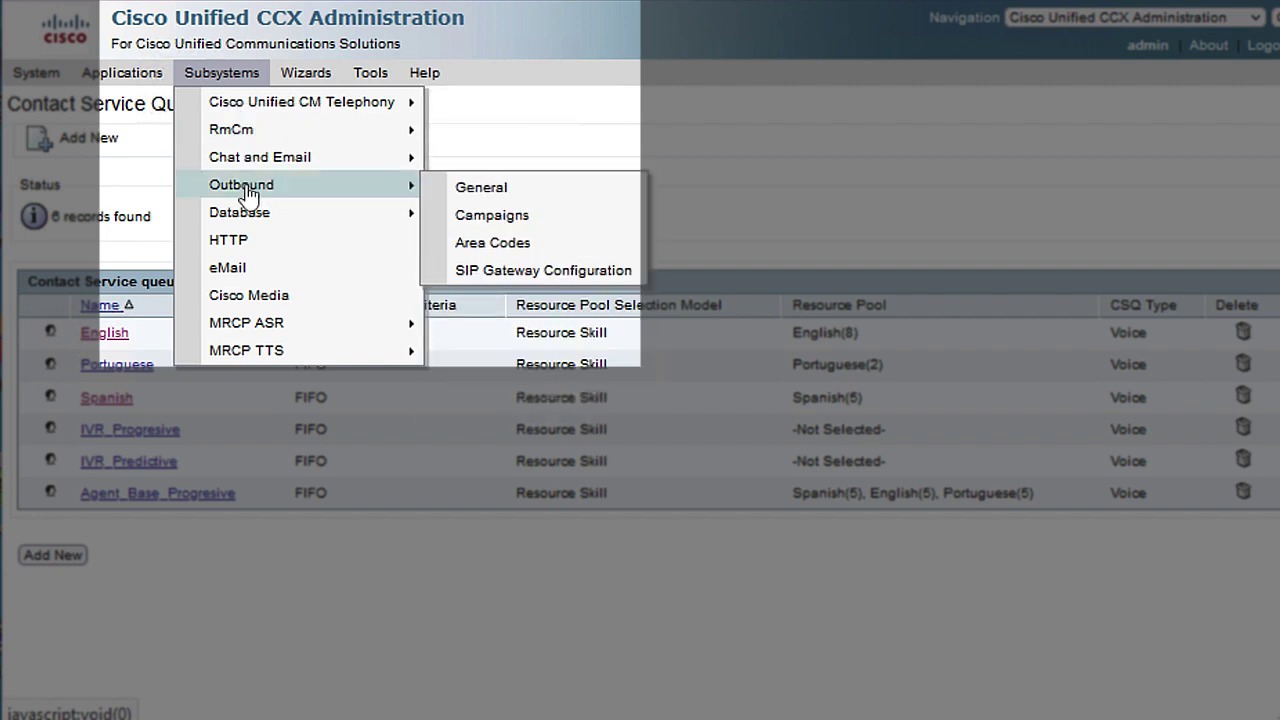
pyautogui.click(487, 196)
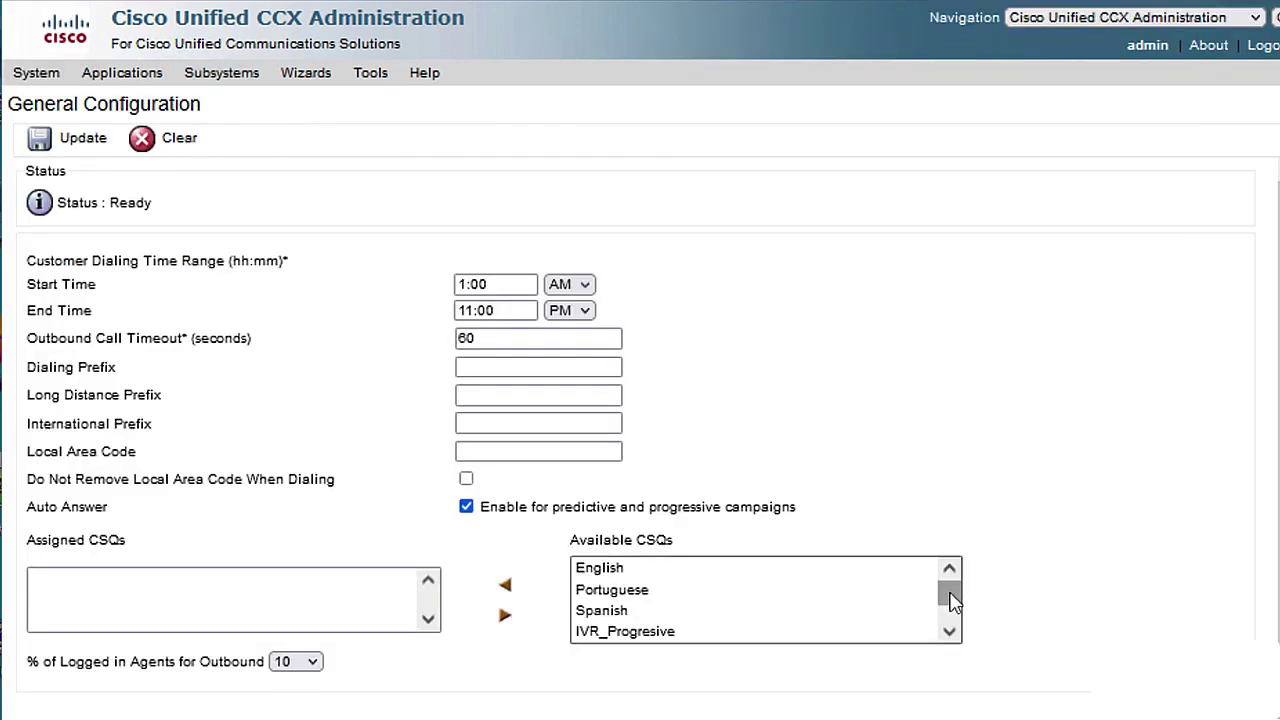
pyautogui.click(949, 631)
pyautogui.click(949, 631)
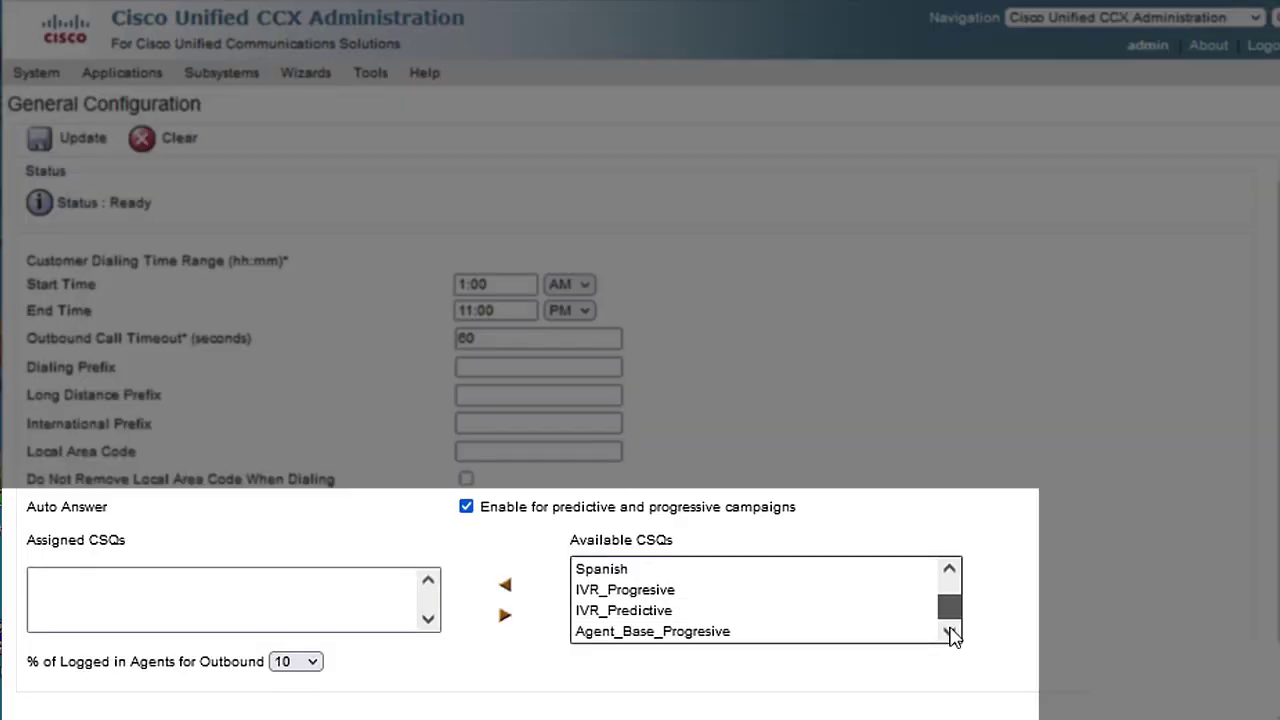
pyautogui.click(756, 610)
pyautogui.click(757, 631)
# Step: Assign Agent_Base_Progresive to outbound at 100% of logged-in agents and save
pyautogui.click(296, 661)
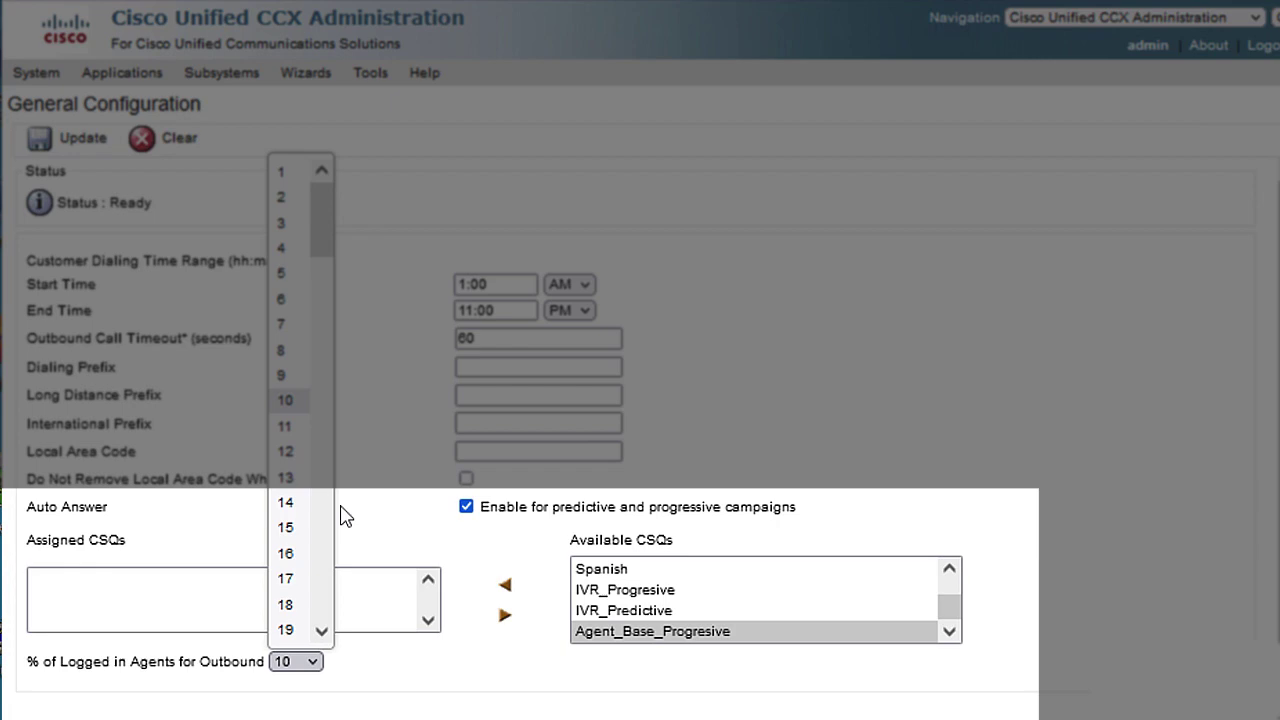
pyautogui.scroll(-2, 333, 375)
pyautogui.moveTo(333, 375); pyautogui.dragTo(325, 634)
pyautogui.click(318, 627)
pyautogui.click(505, 586)
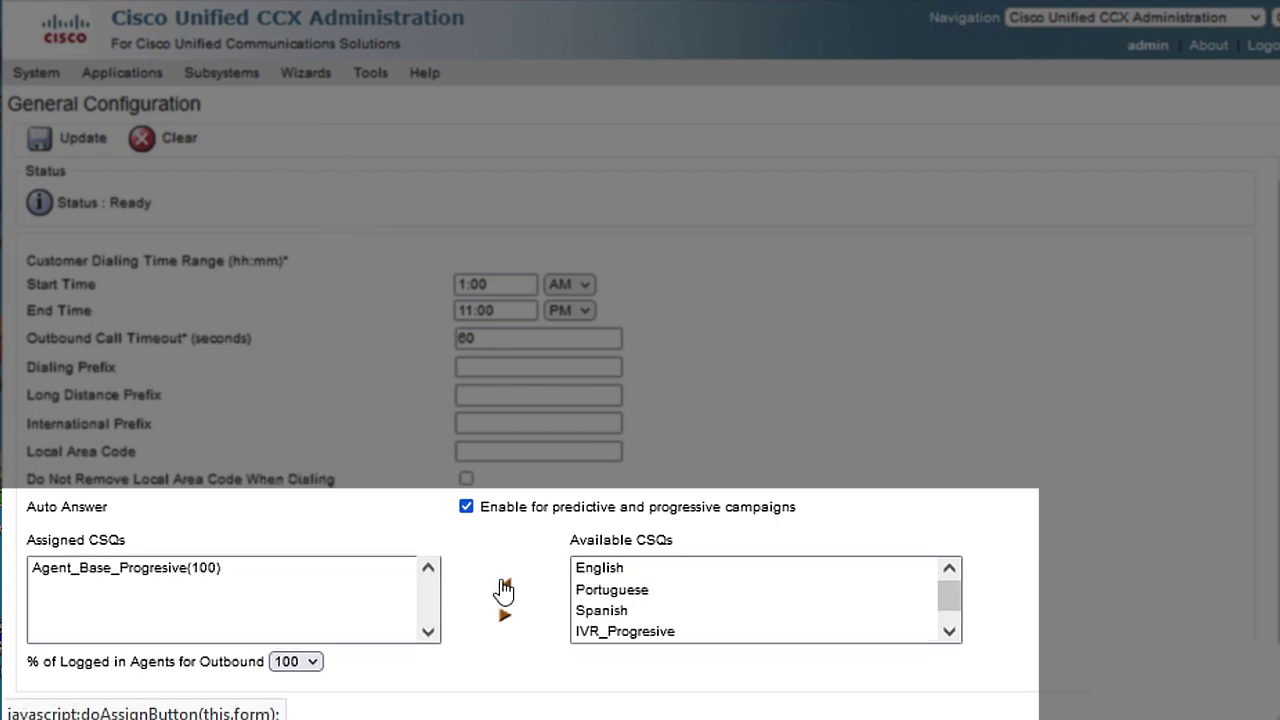
pyautogui.scroll(-1, 337, 689)
pyautogui.click(36, 690)
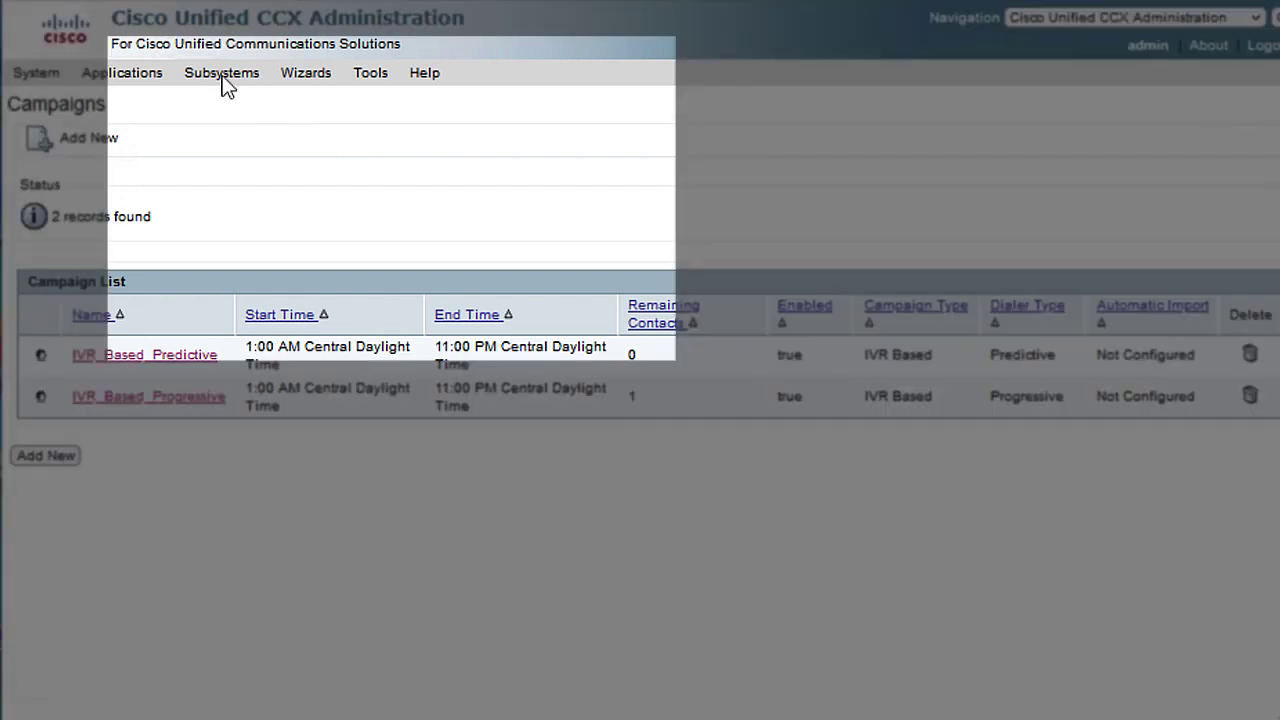
# Step: Add a new Agent Based campaign with dialer type Progressive and continue to its form
pyautogui.click(223, 80)
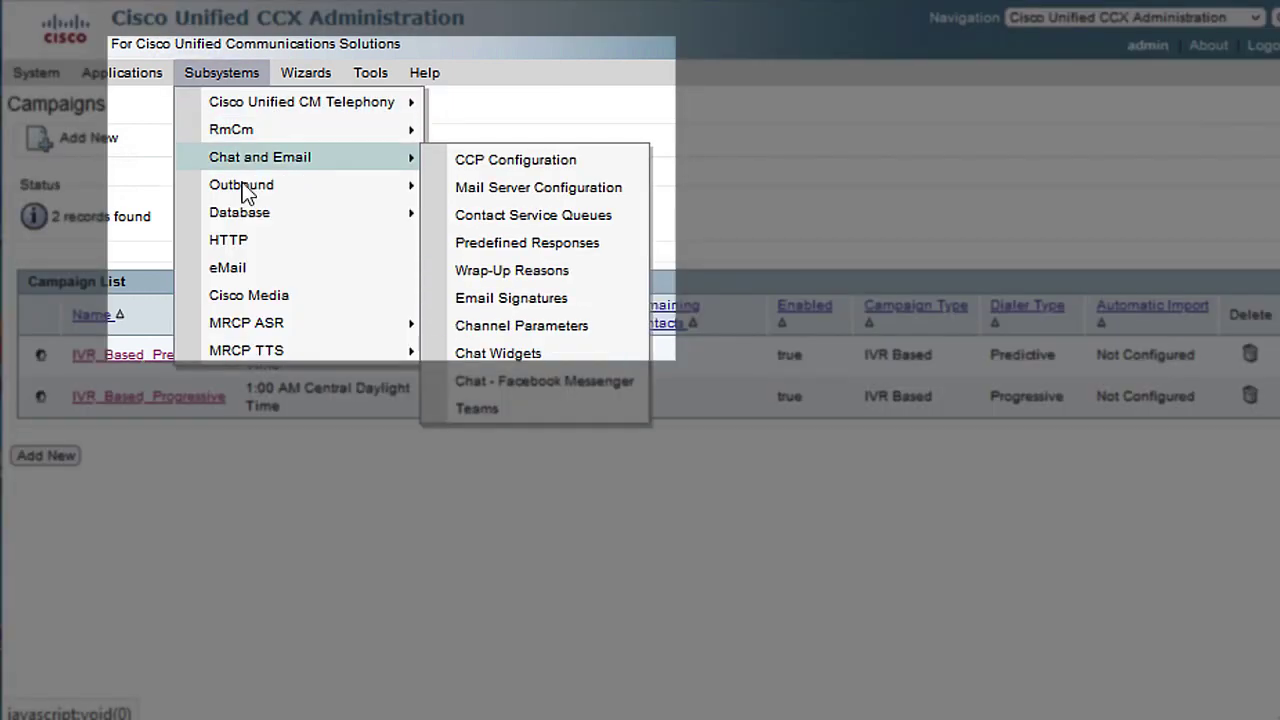
pyautogui.moveTo(322, 188)
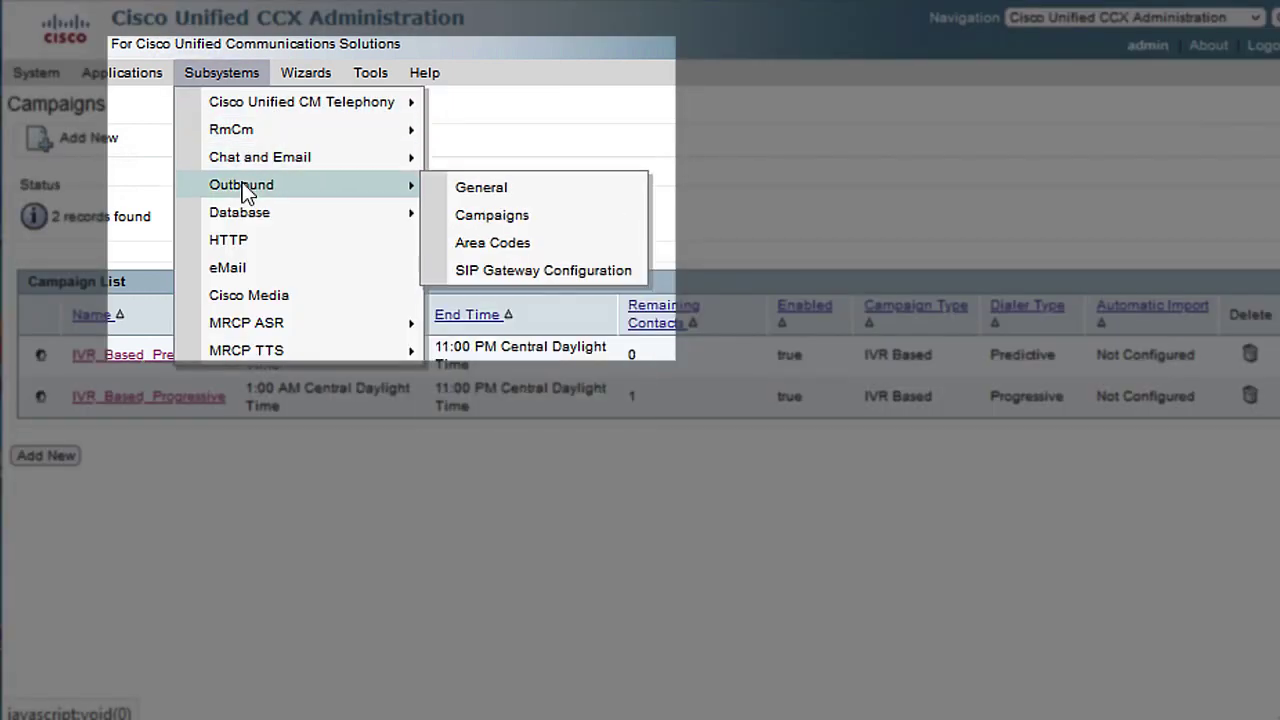
pyautogui.click(505, 215)
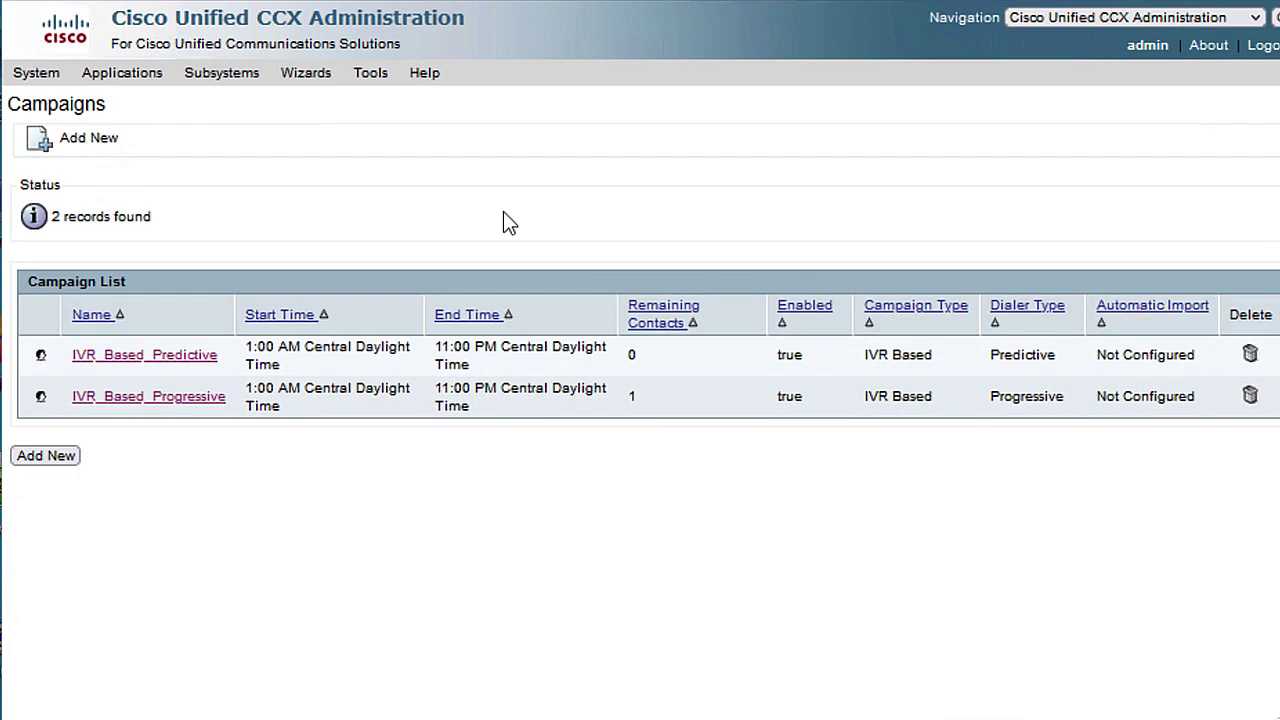
pyautogui.click(80, 145)
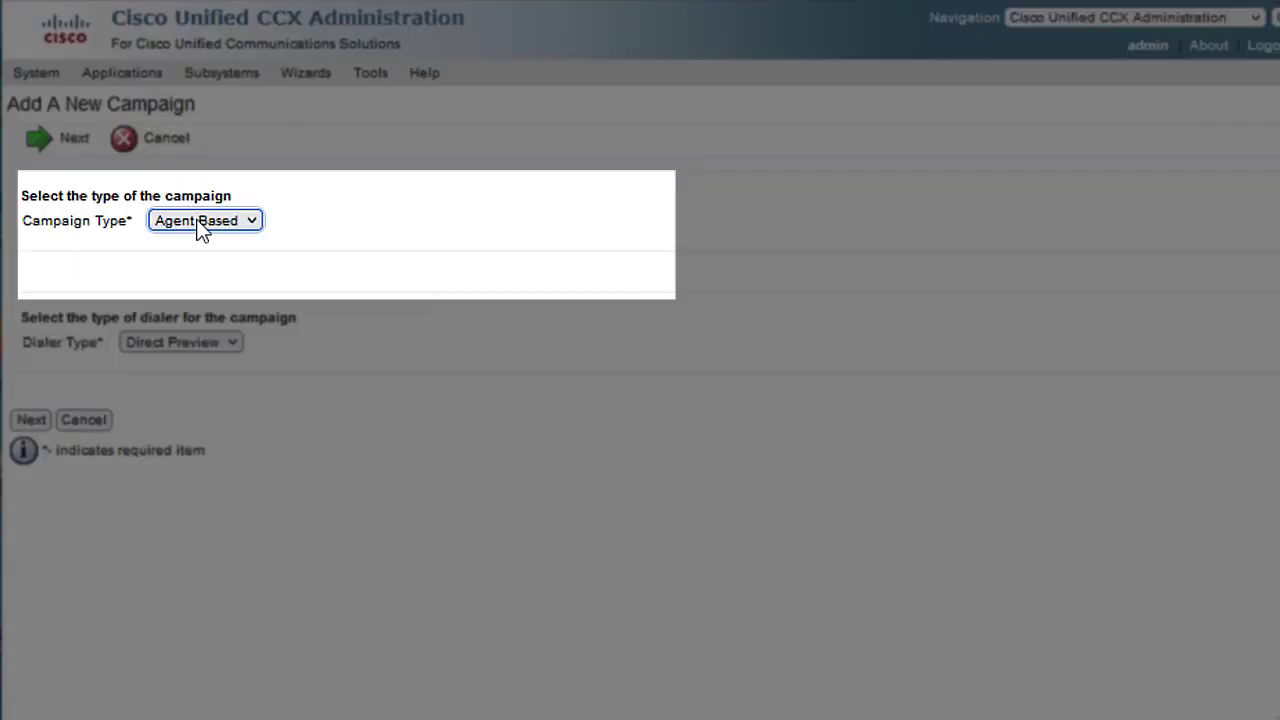
pyautogui.click(200, 222)
pyautogui.click(334, 234)
pyautogui.click(211, 350)
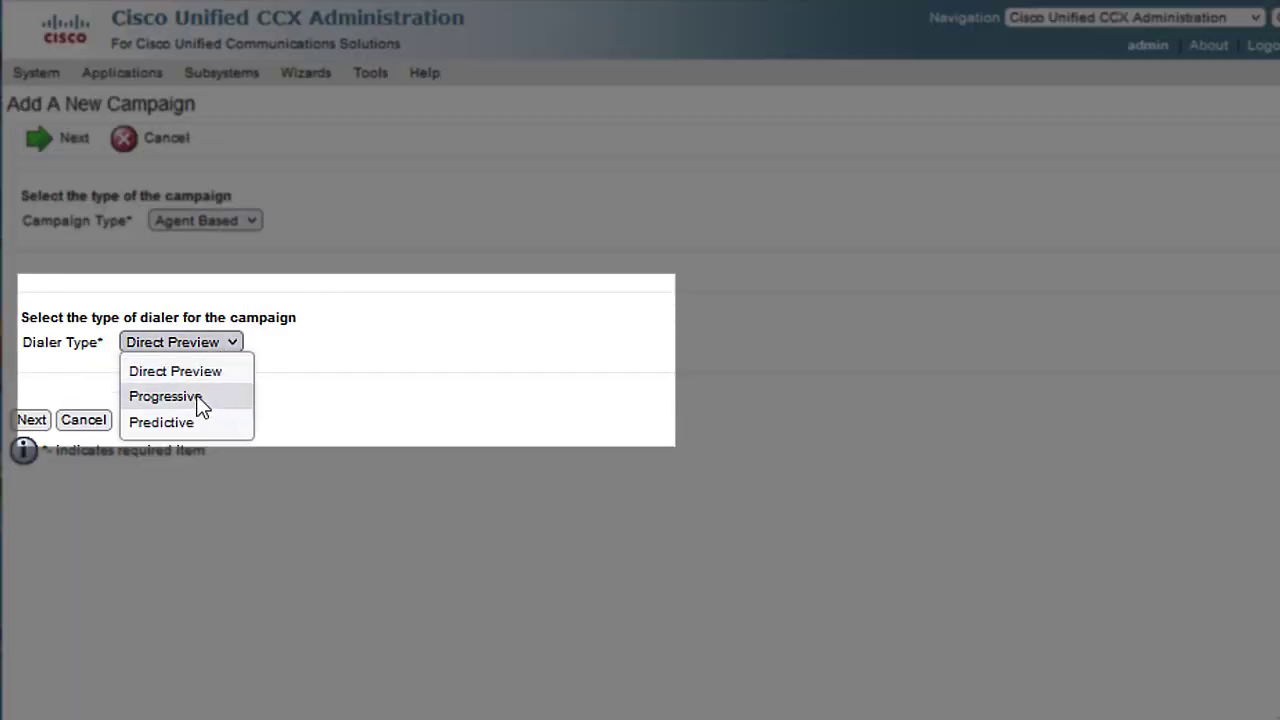
pyautogui.click(197, 397)
pyautogui.click(31, 420)
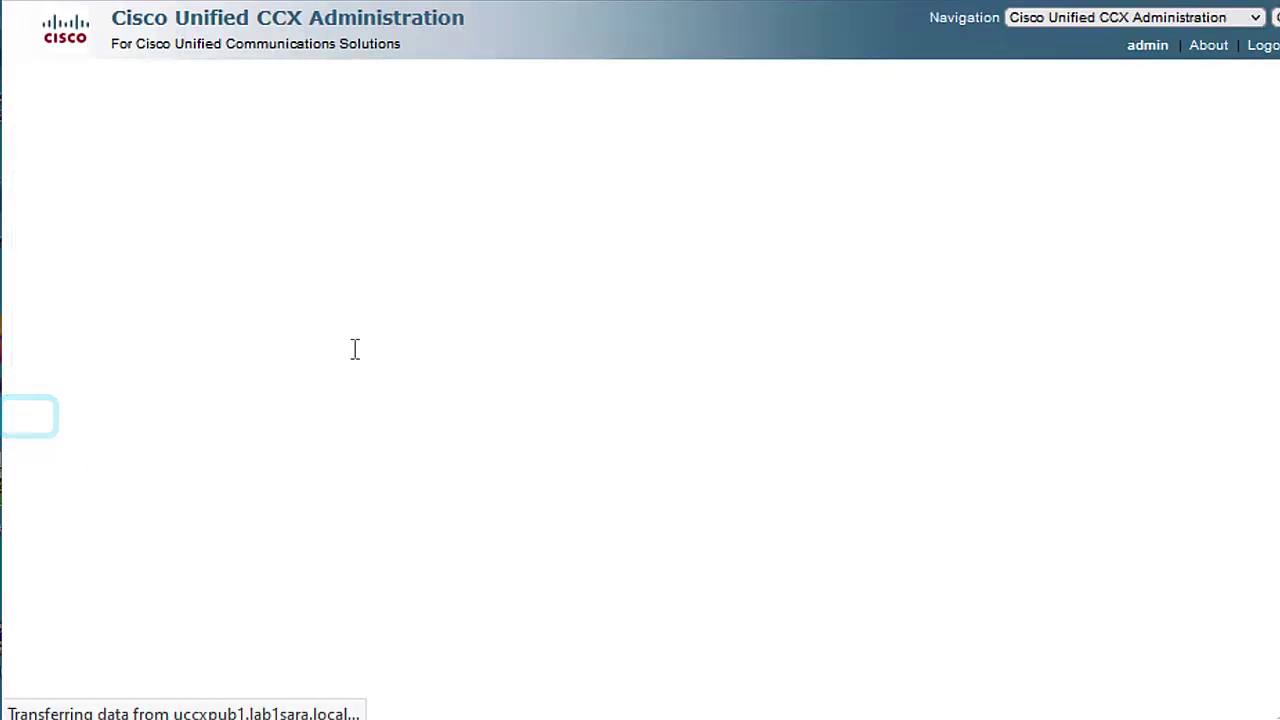
# Step: Name the campaign AgentBased_Progressive, enable it, and give it the same description
pyautogui.click(492, 357)
pyautogui.write('Agent')
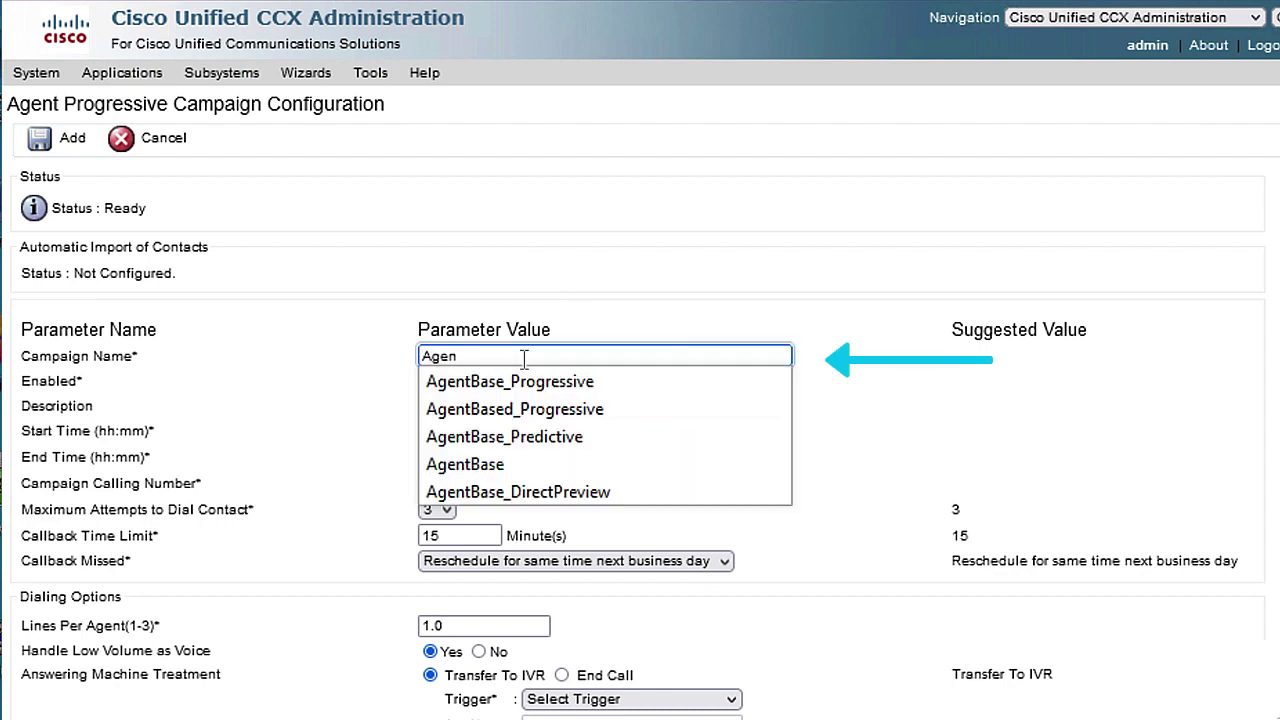
pyautogui.click(505, 408)
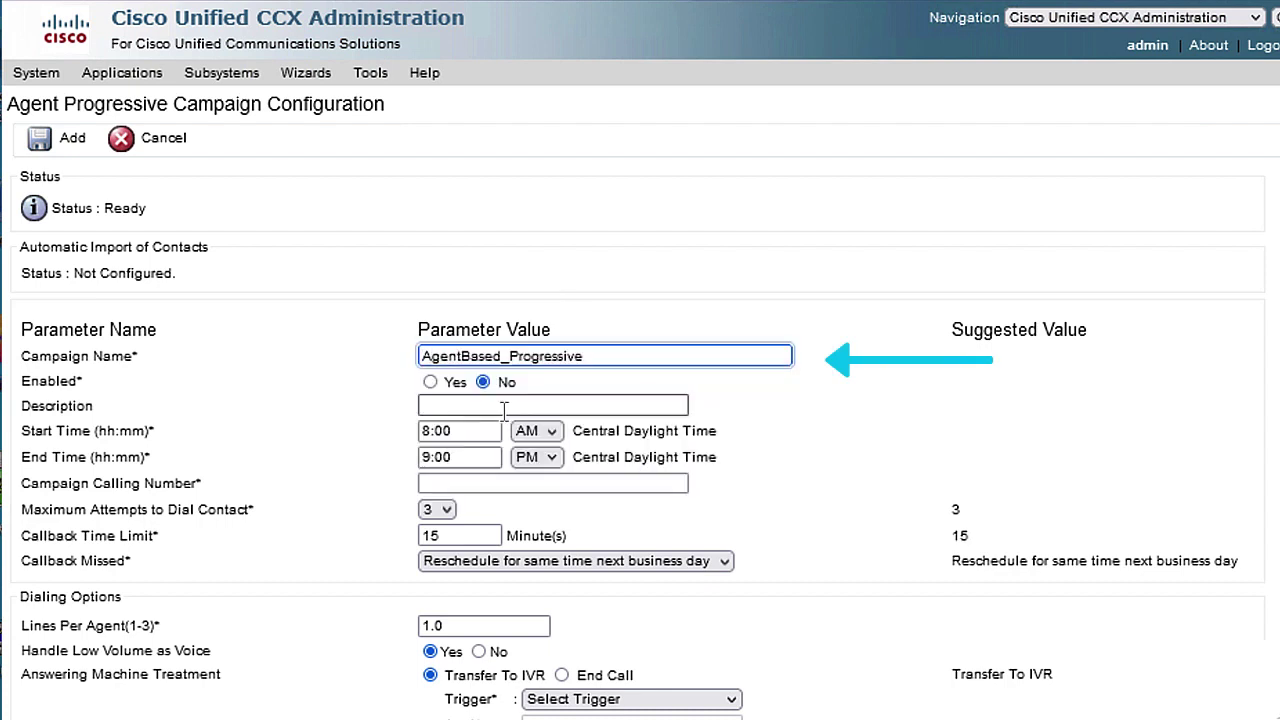
pyautogui.click(430, 382)
pyautogui.click(432, 405)
pyautogui.write('Agen')
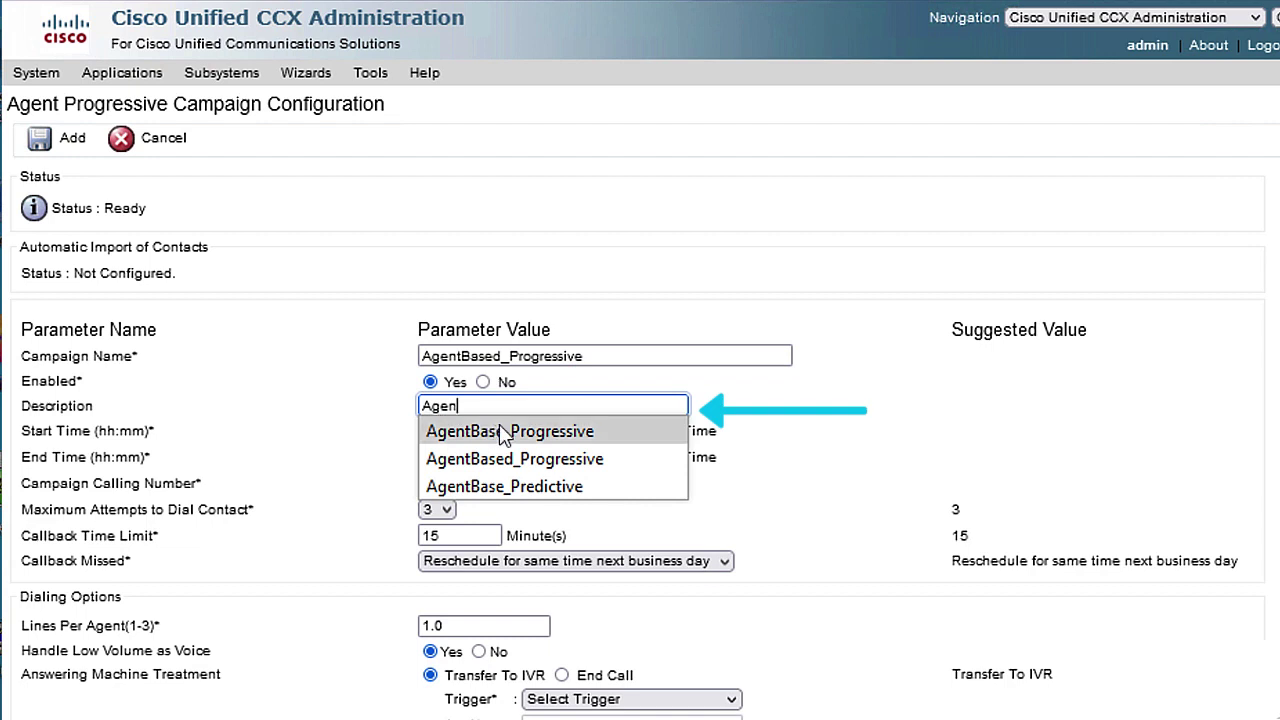
pyautogui.write('t')
pyautogui.click(514, 458)
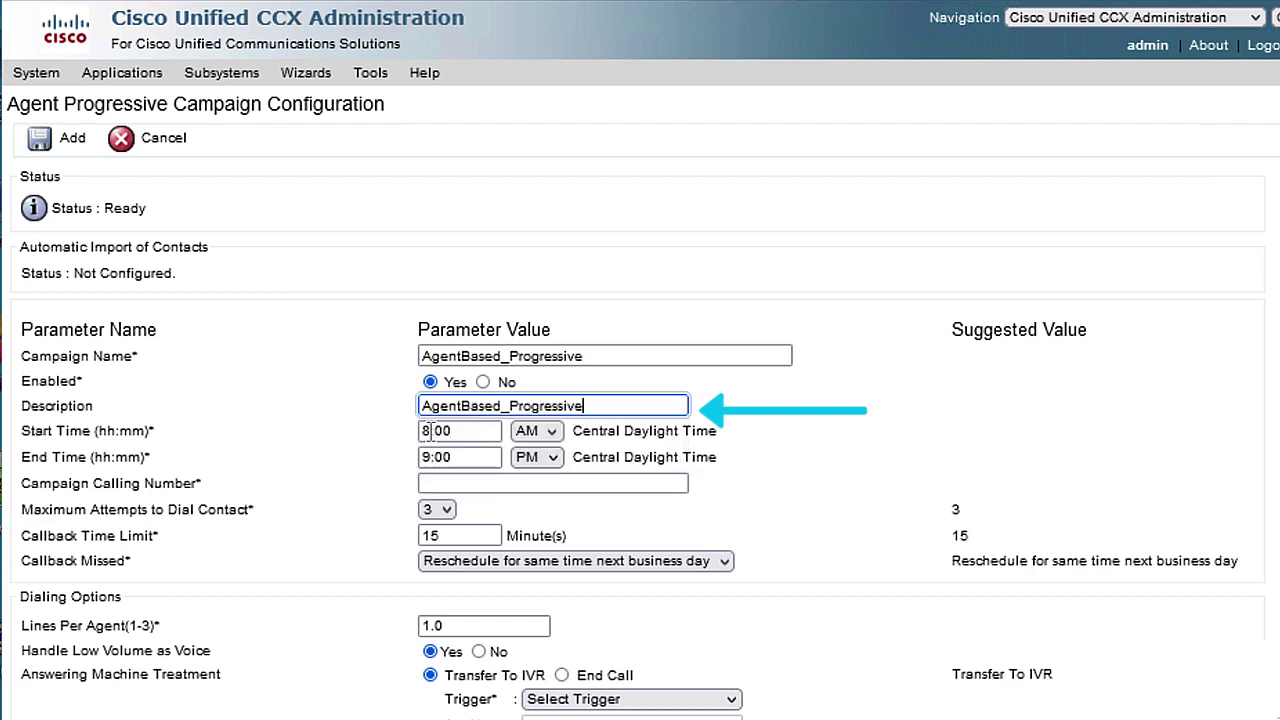
pyautogui.click(425, 431)
pyautogui.press('Delete')
pyautogui.write('1')
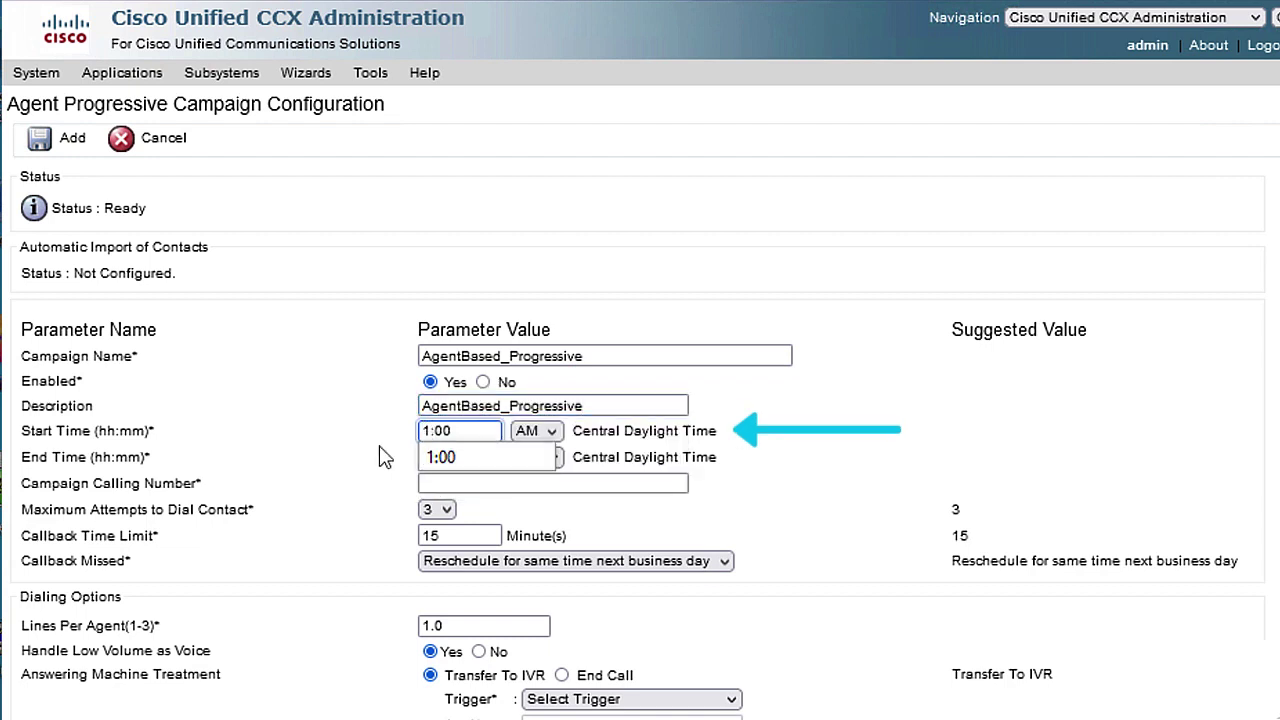
pyautogui.click(430, 456)
pyautogui.press('BackSpace')
pyautogui.write('11:00')
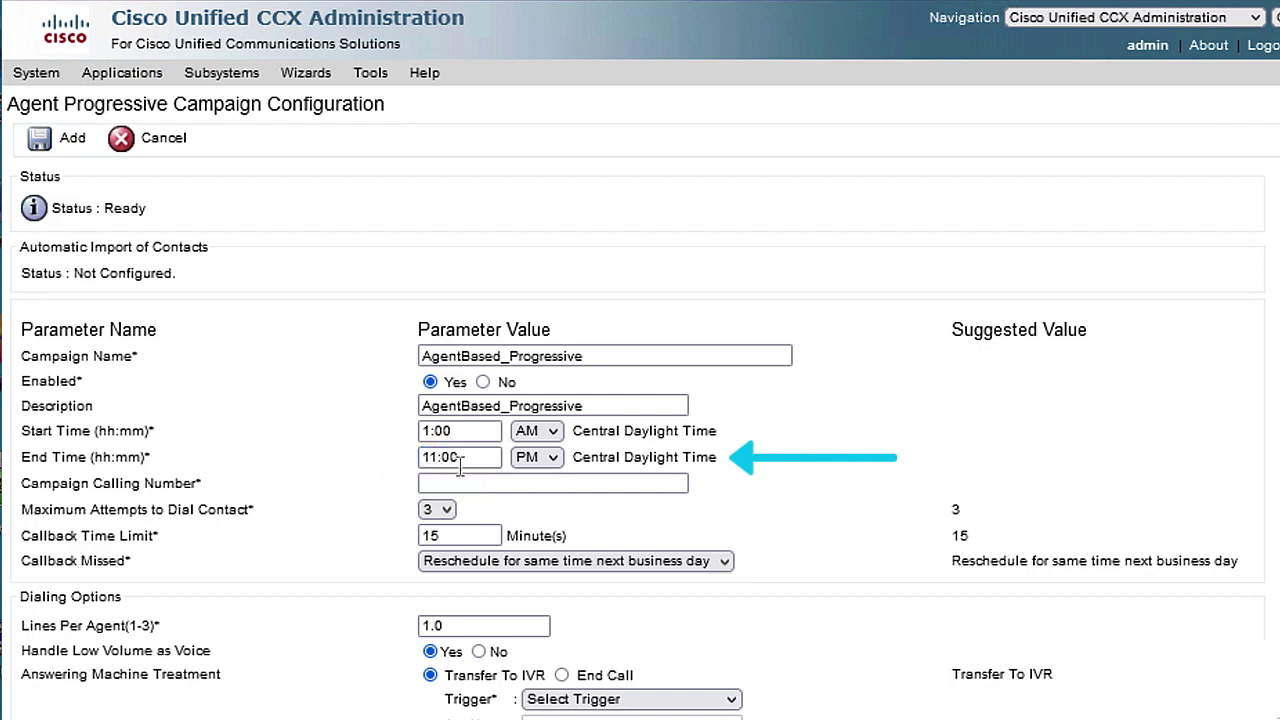
pyautogui.click(482, 483)
pyautogui.write('5')
pyautogui.click(481, 510)
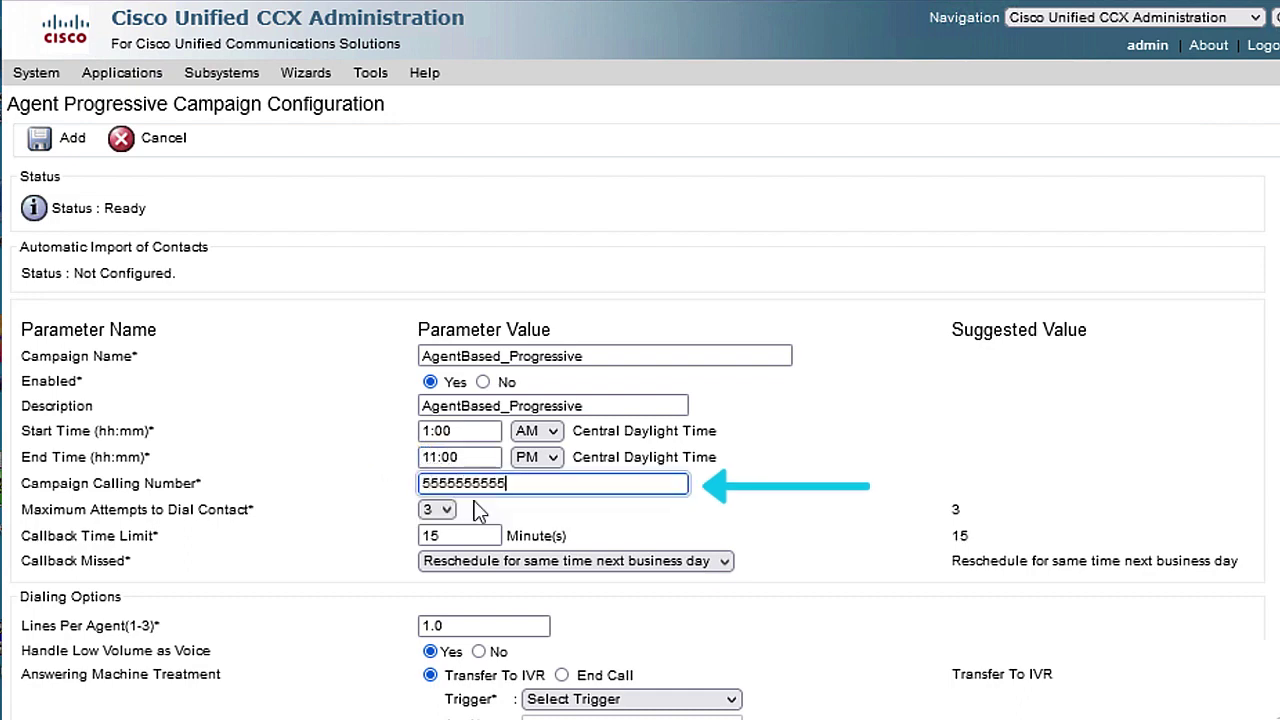
# Step: End machine-answered calls, abandon calls, assign Agent_Base_Progresive, and save the campaign
pyautogui.scroll(-5, 572, 298)
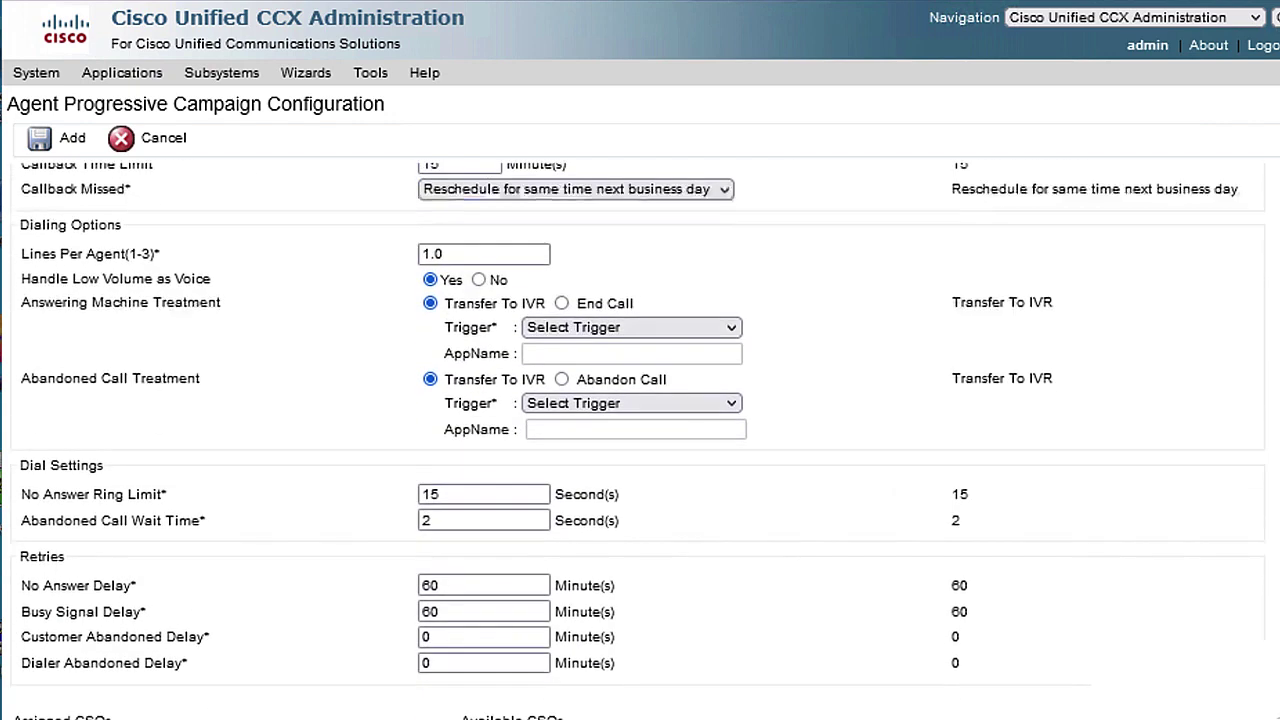
pyautogui.click(561, 264)
pyautogui.click(562, 289)
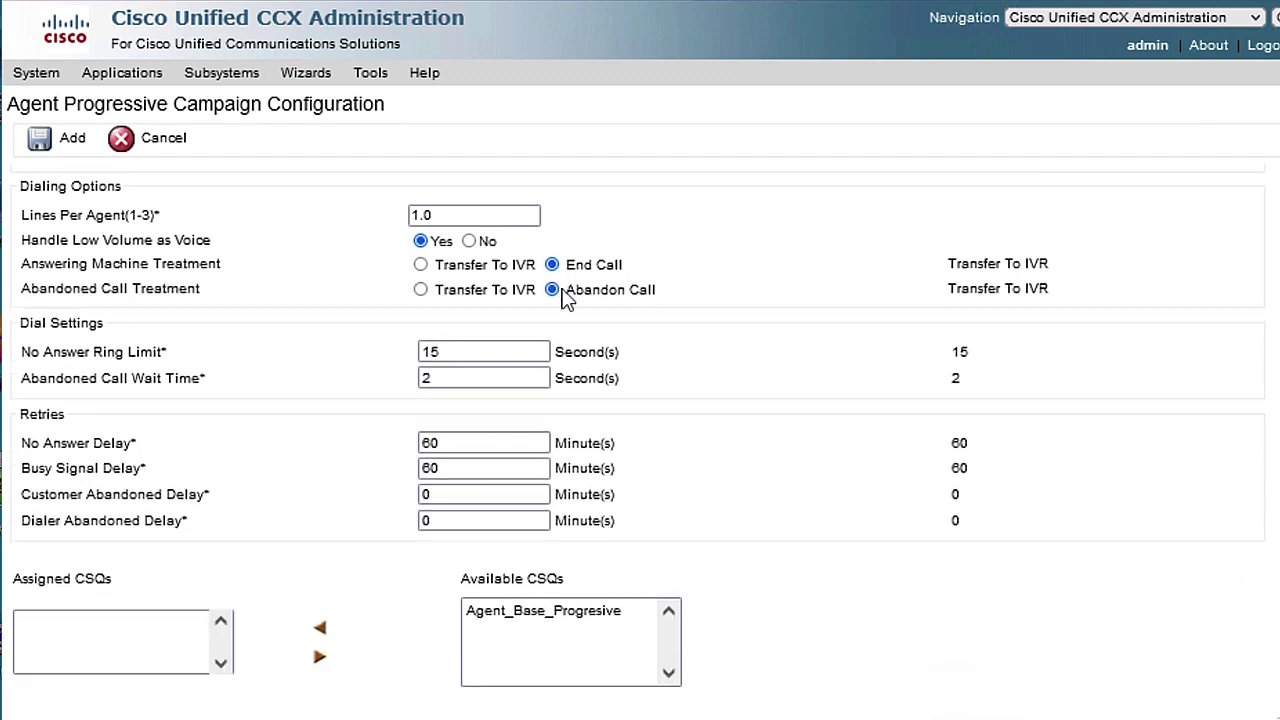
pyautogui.scroll(-1, 1212, 555)
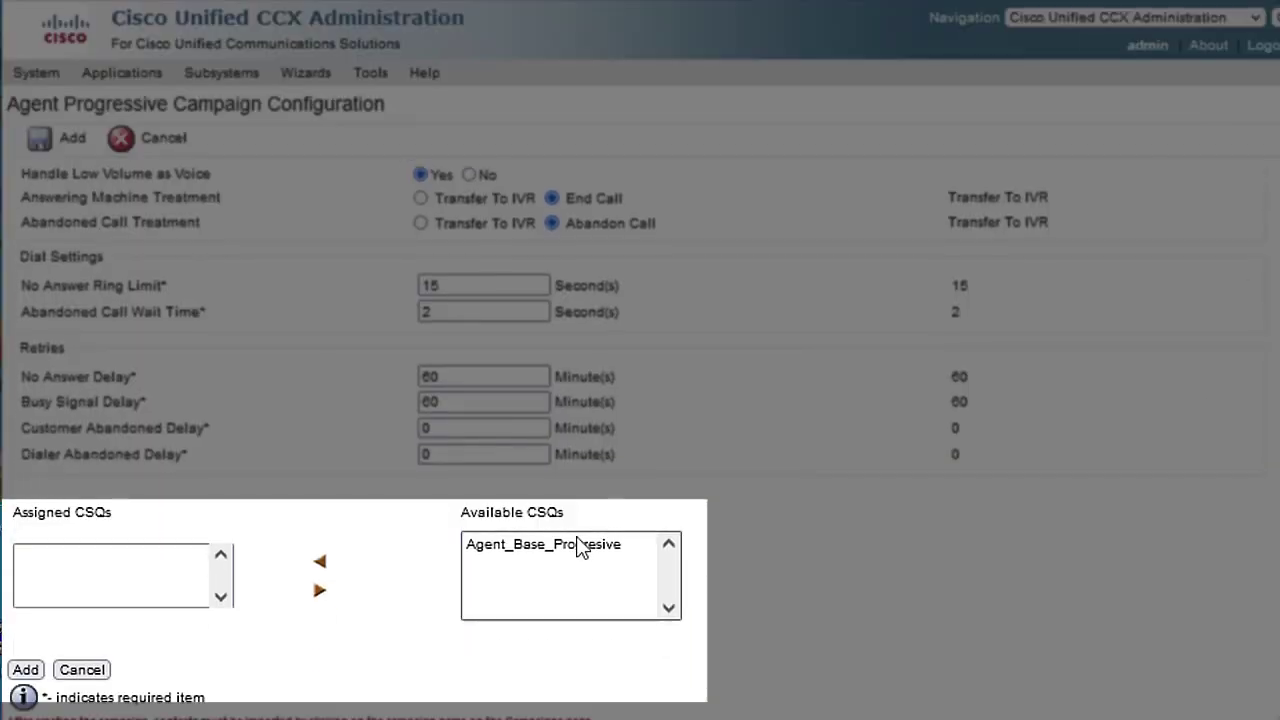
pyautogui.click(580, 544)
pyautogui.click(320, 566)
pyautogui.click(26, 669)
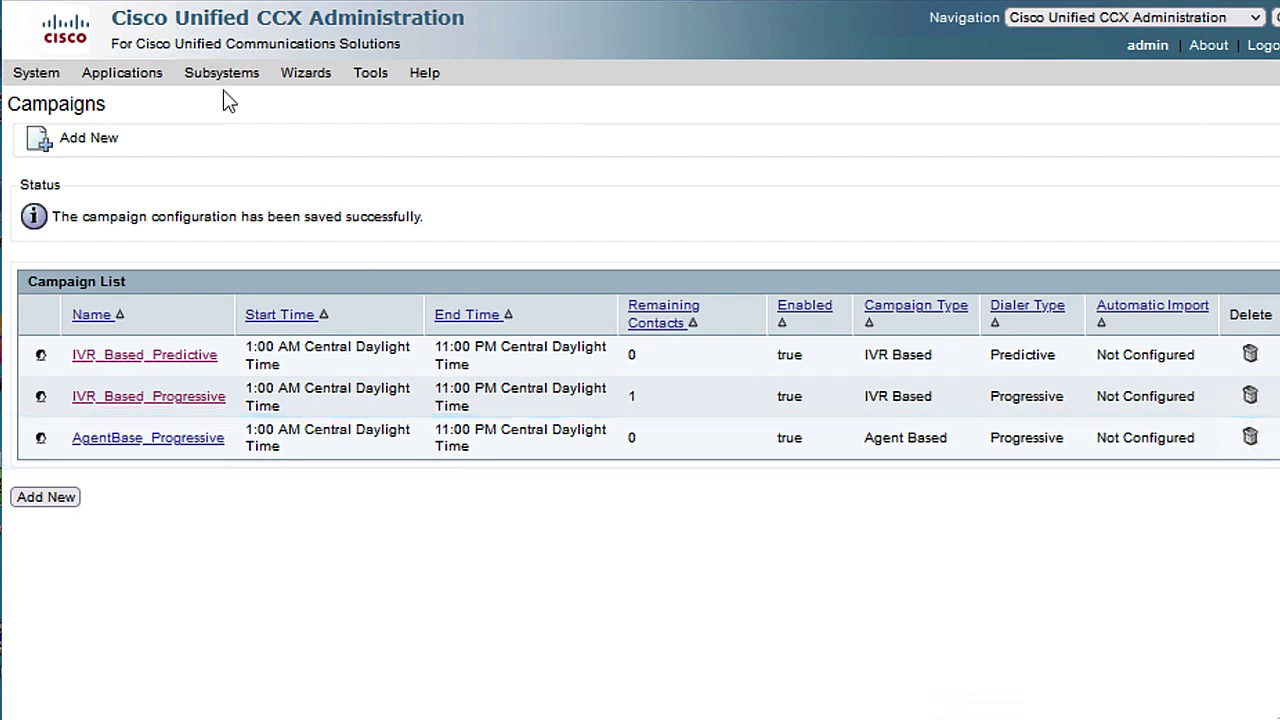
# Step: Replace the outbound SIP gateway hostname with 10.2.9.3 and update the configuration
pyautogui.moveTo(230, 76)
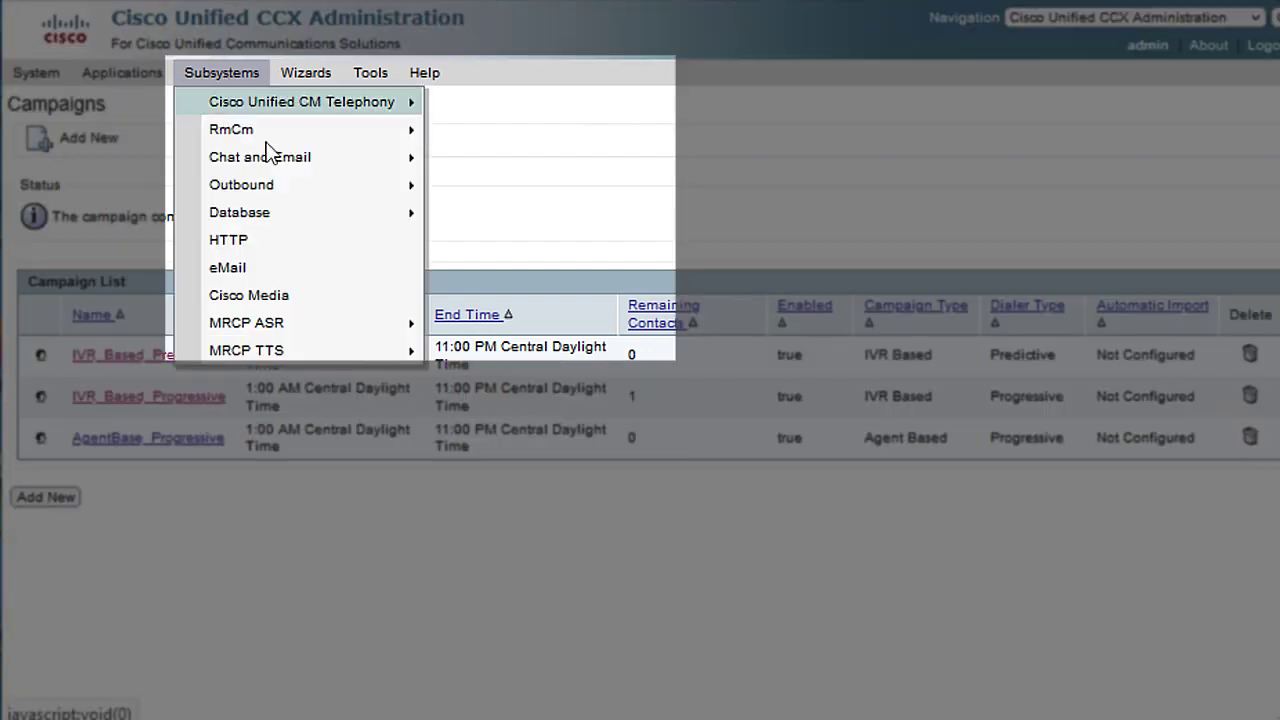
pyautogui.moveTo(259, 189)
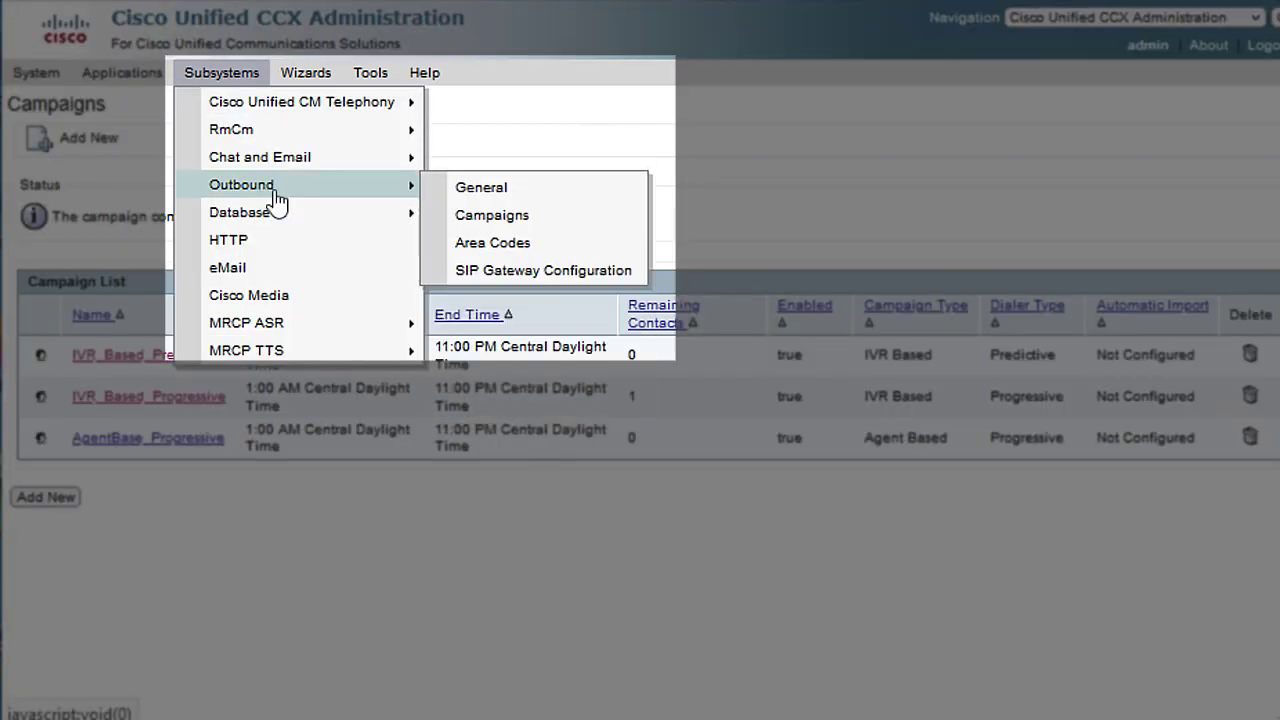
pyautogui.click(502, 270)
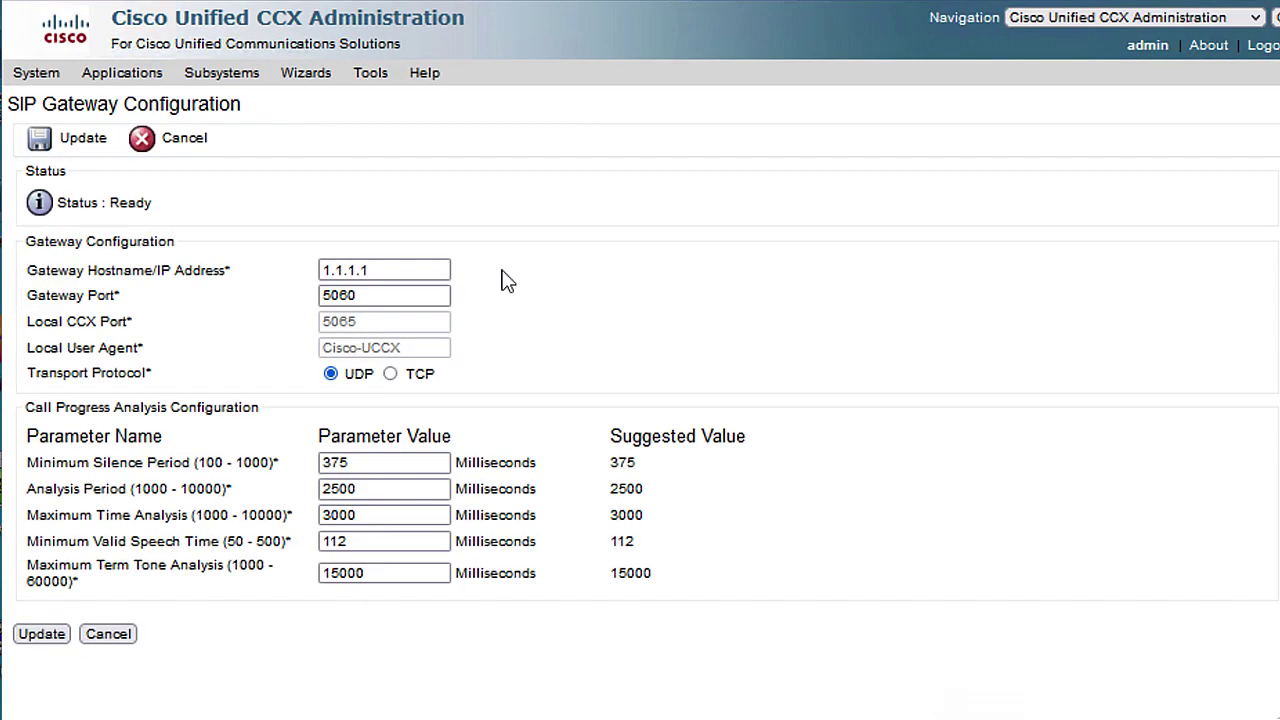
pyautogui.tripleClick(323, 270)
pyautogui.write('10.2.9.3')
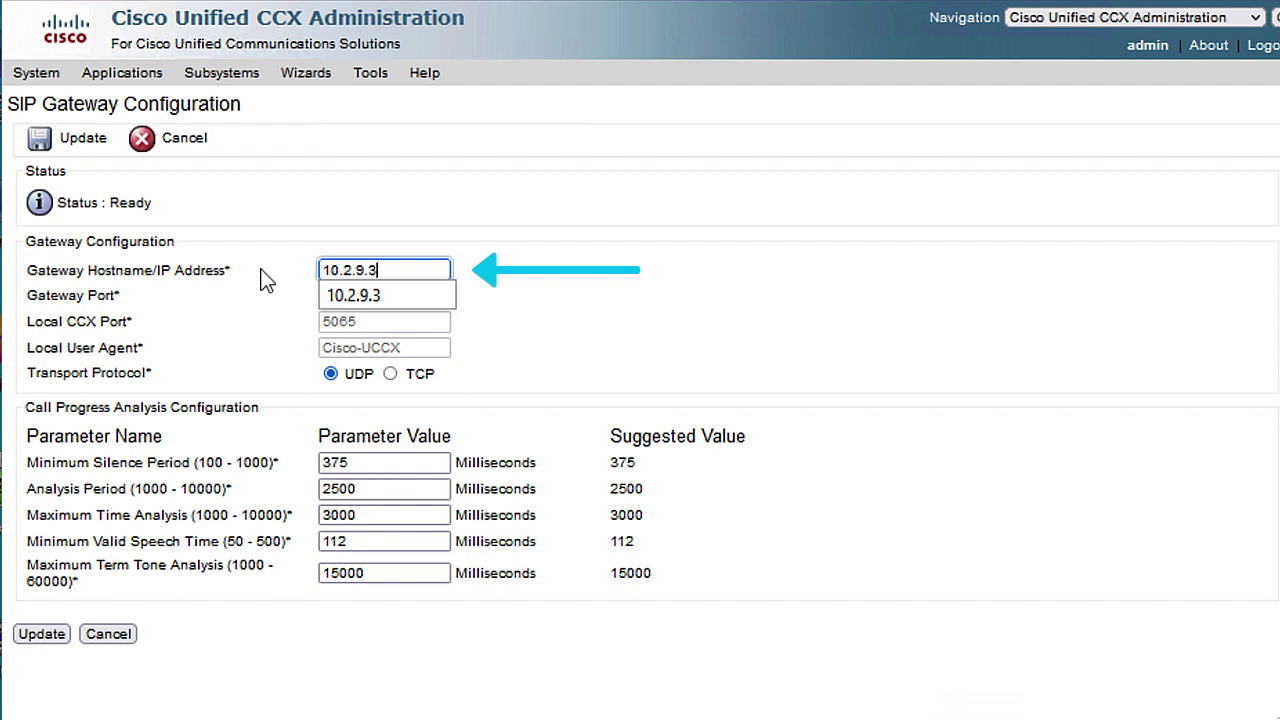
pyautogui.click(39, 632)
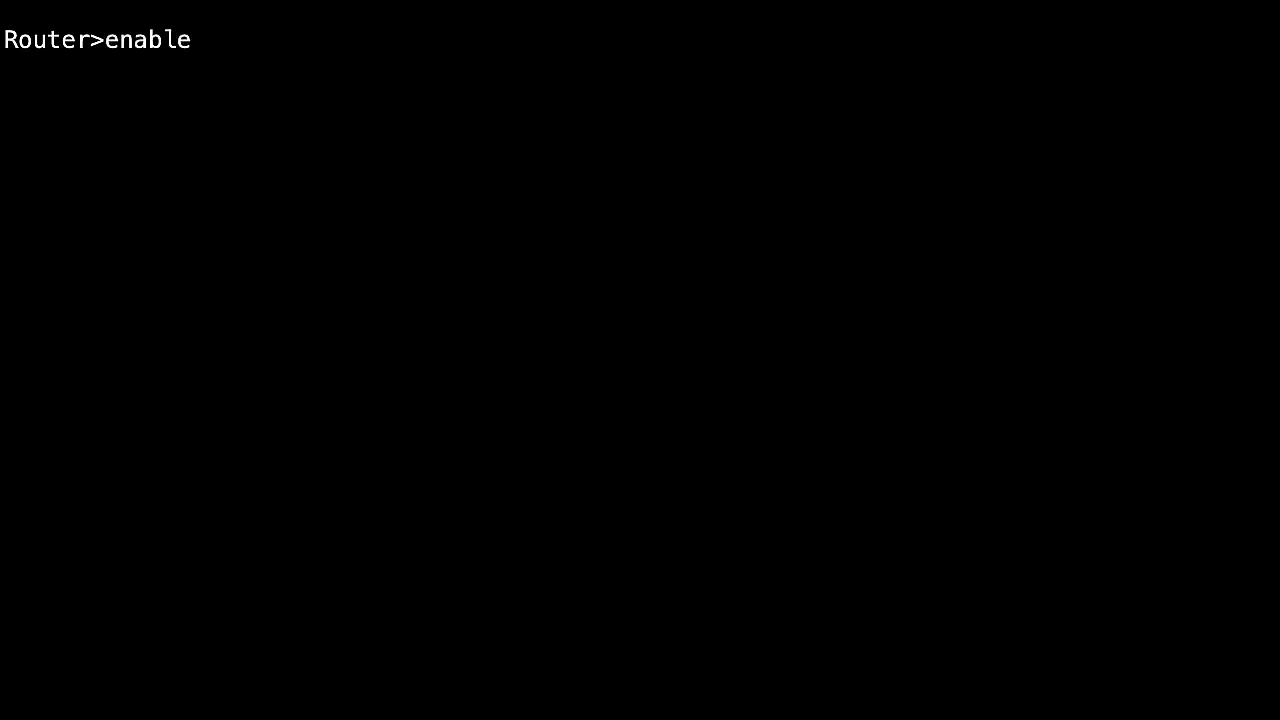
# Step: Under voice service voip, enable border-element mode and allow SIP-to-SIP connections
pyautogui.press('Return')
pyautogui.write('con')
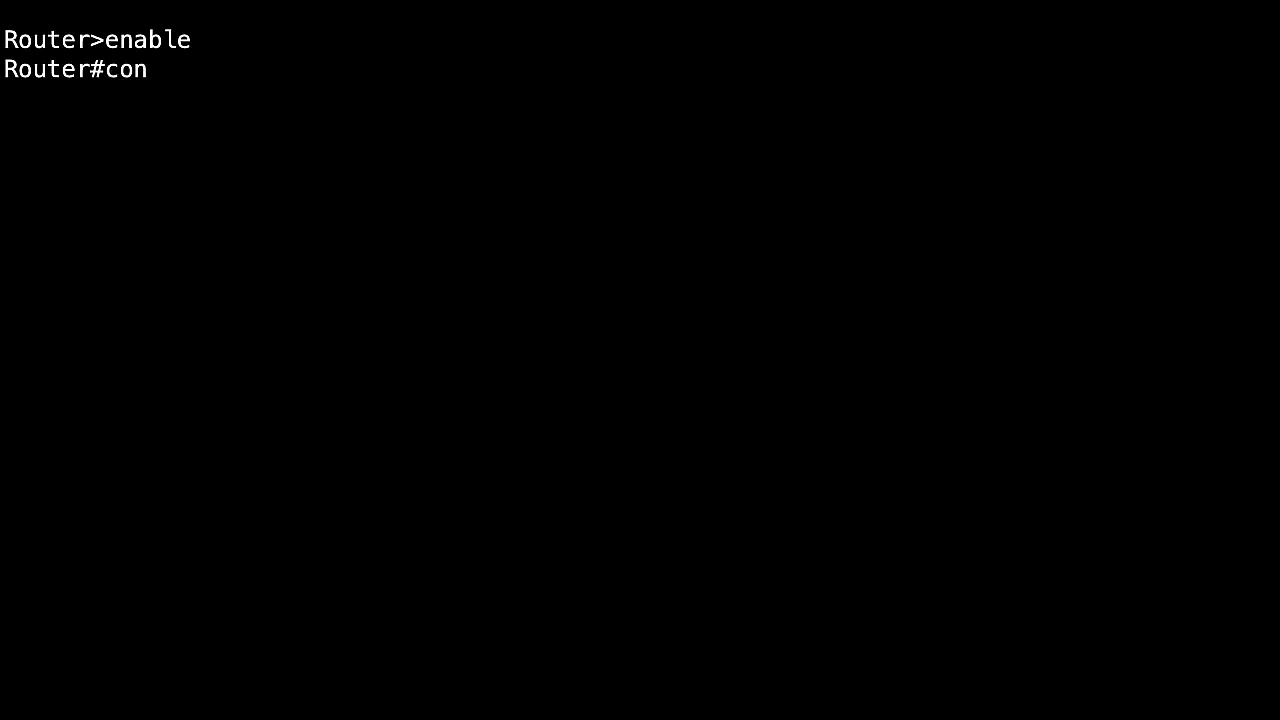
pyautogui.write('f t')
pyautogui.press('Return')
pyautogui.write('voice service voip')
pyautogui.press('Return')
pyautogui.write('mode border-element')
pyautogui.press('Return')
pyautogui.write('allow-connections sip to sip')
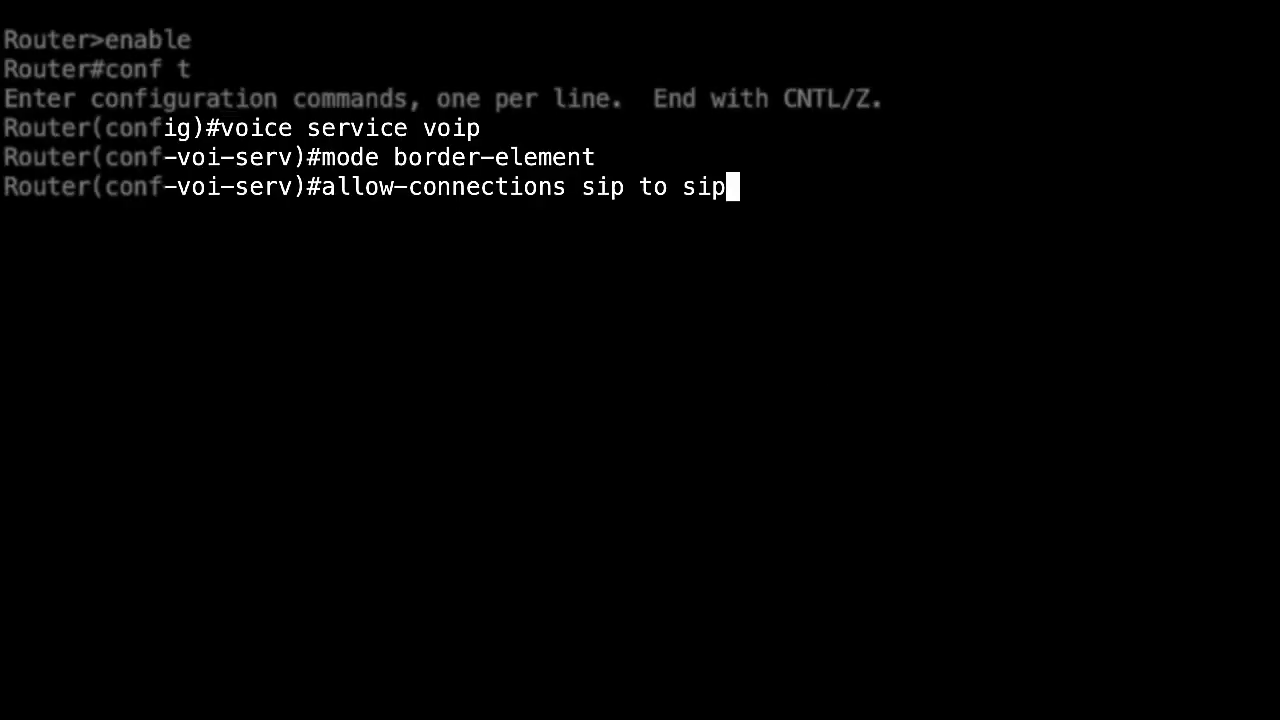
pyautogui.press('Return')
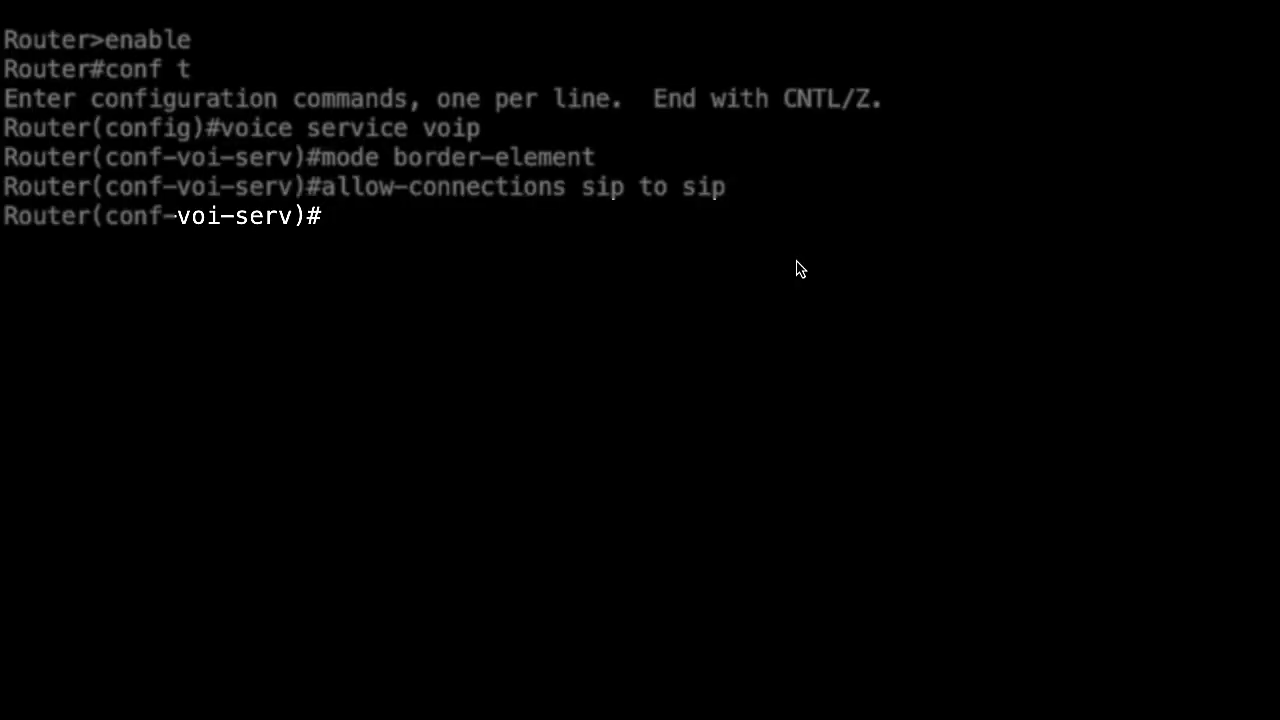
# Step: Apply CPA timings live-person 2501 and term-tone 15500 with an 18db active-signal threshold
pyautogui.write('cpa timing live-person 2501 cpa timing term-tone 15500 cpa threshold active-signal 18db')
pyautogui.press('Return')
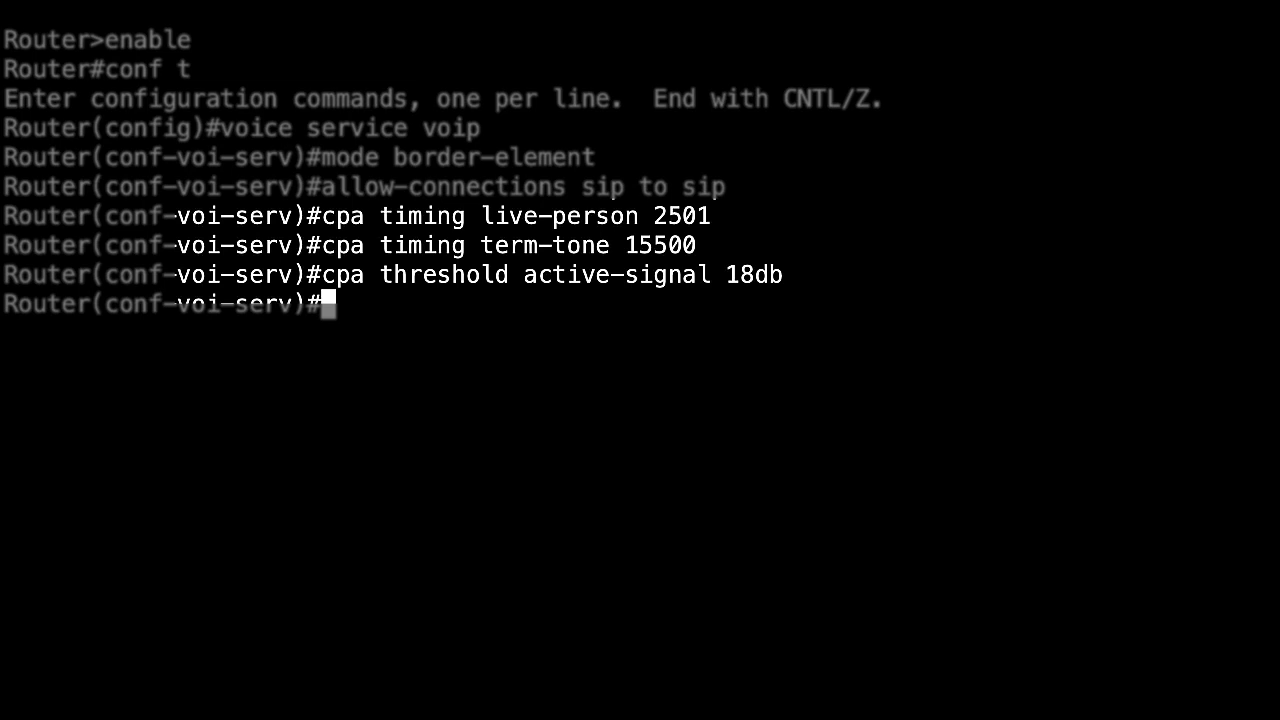
pyautogui.write('exit')
pyautogui.press('Return')
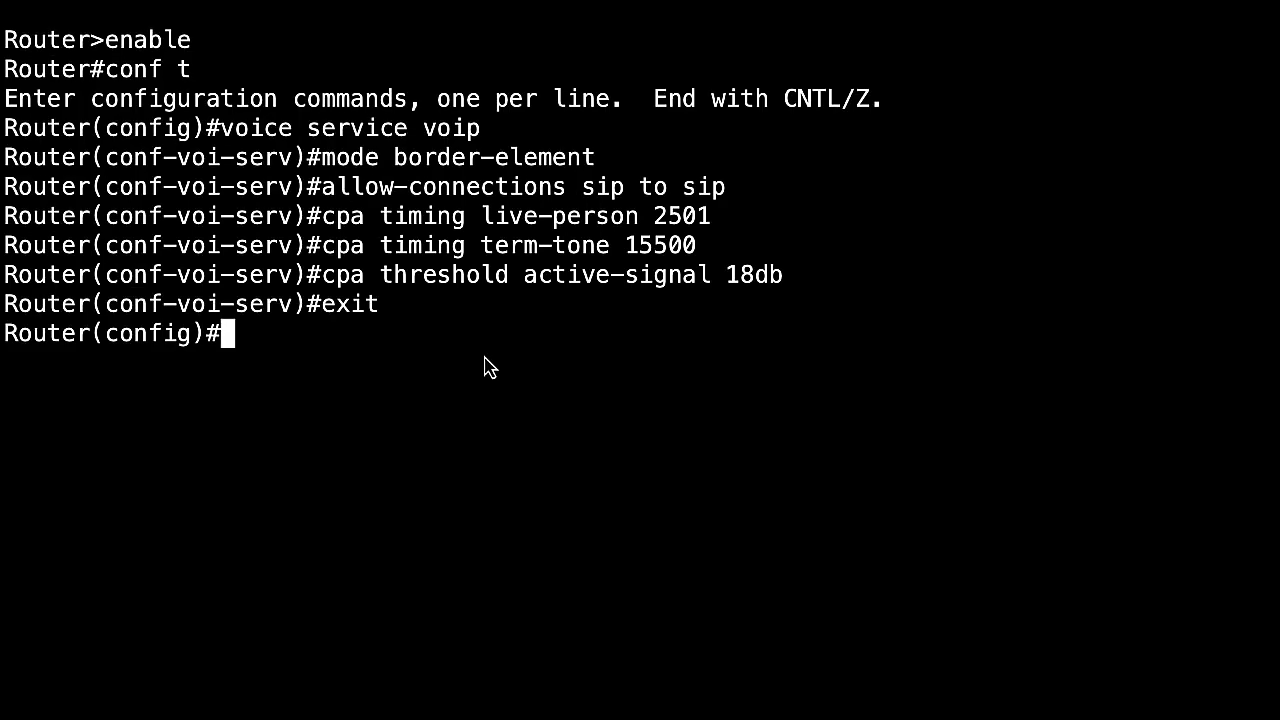
# Step: Enable dsp services dspfarm on voice-card 0/1 and exit the card configuration
pyautogui.write('voice-card 0/1  dsp services dspfarm')
pyautogui.press('Return')
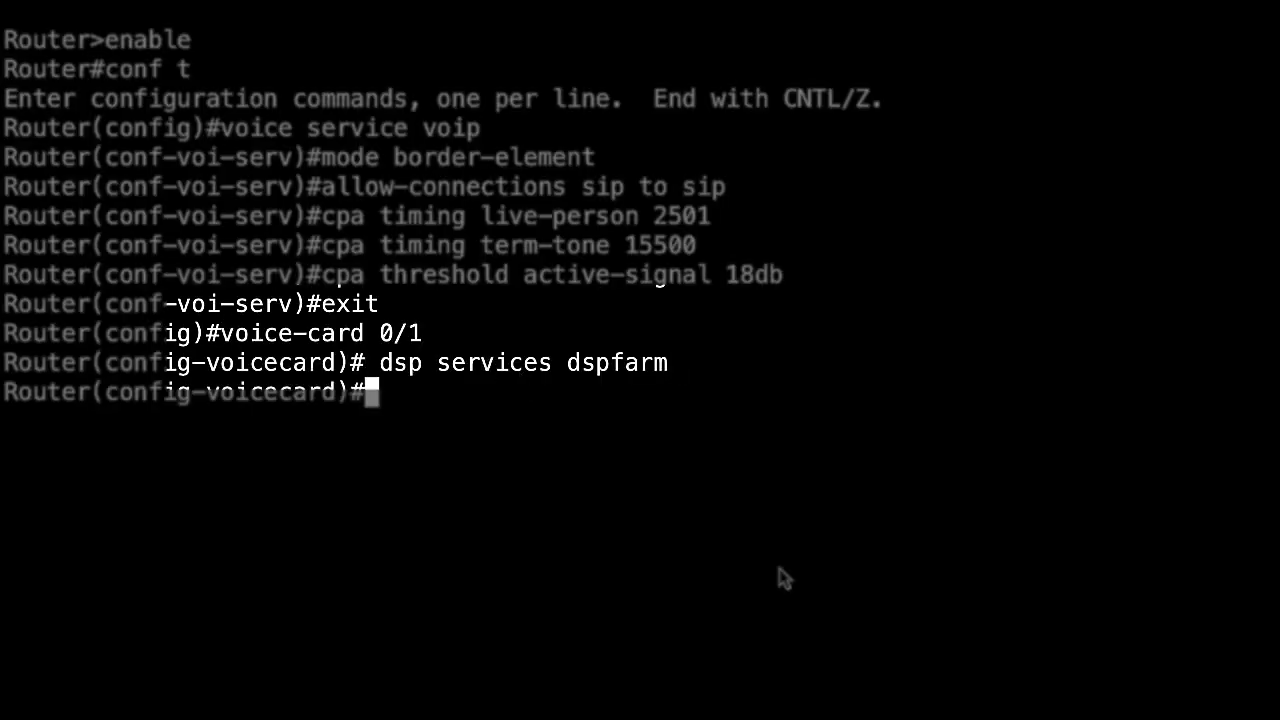
pyautogui.write('exit')
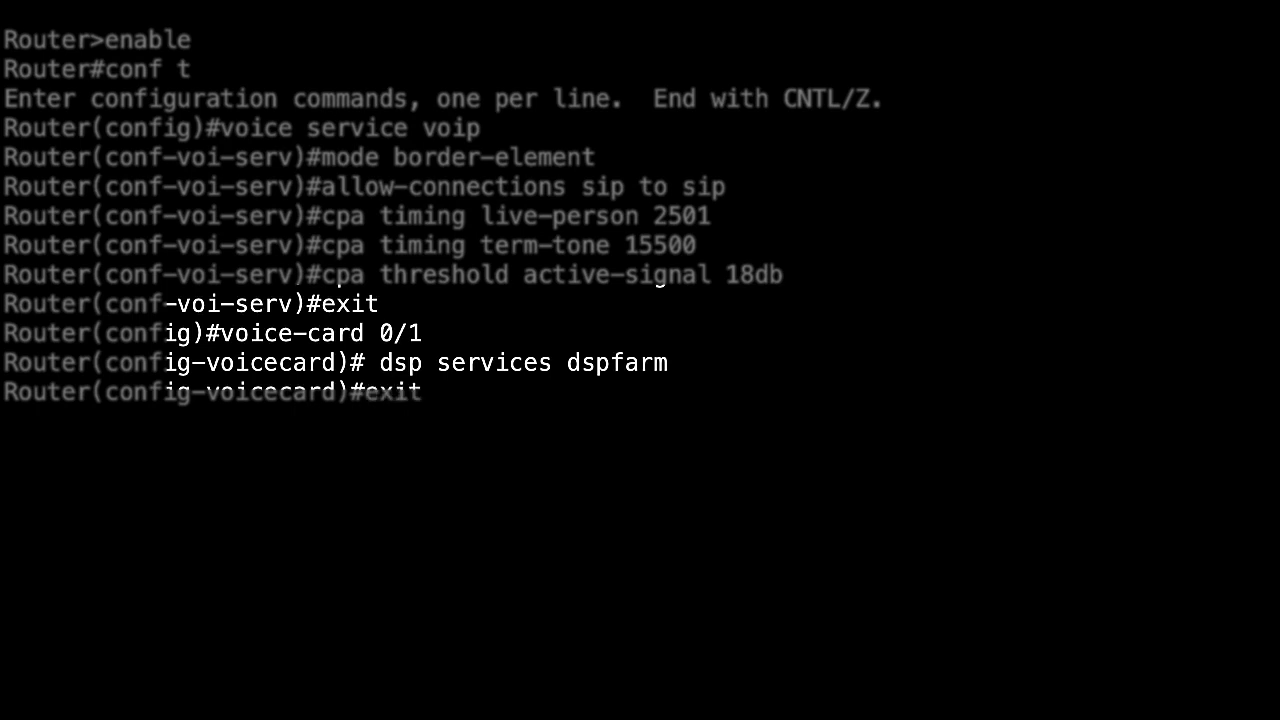
pyautogui.press('Return')
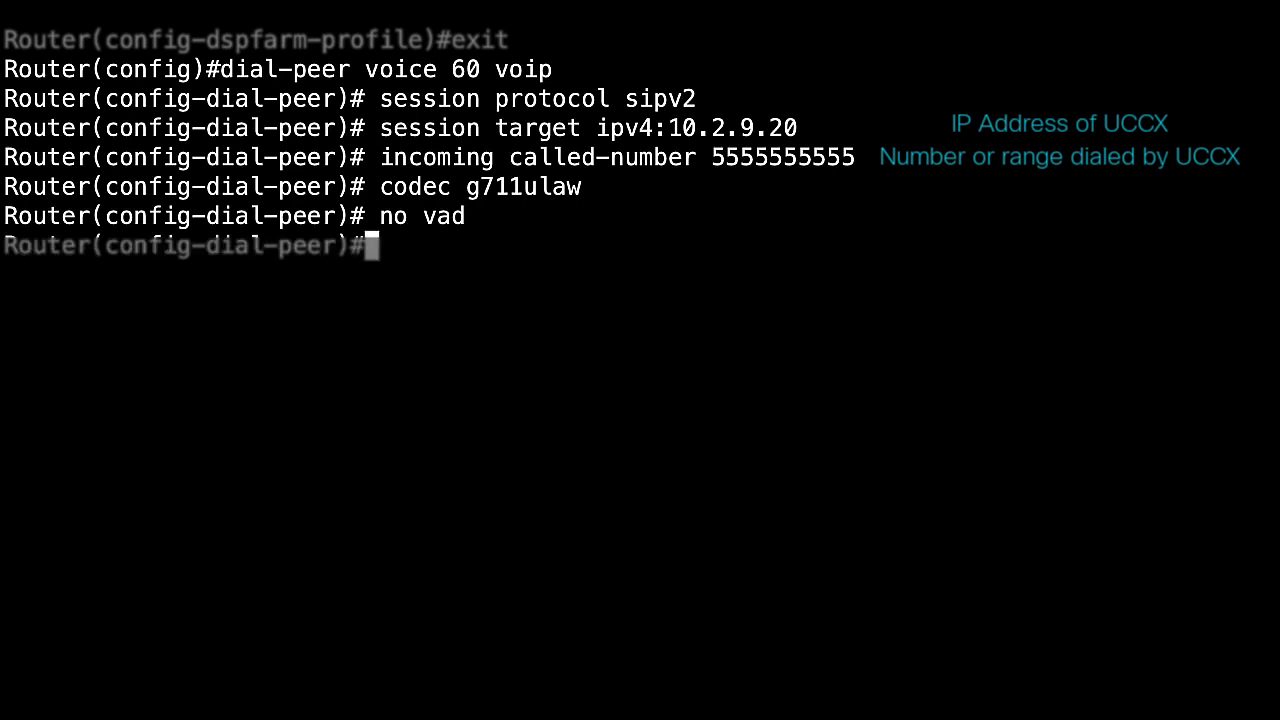
pyautogui.write('exit')
pyautogui.press('Return')
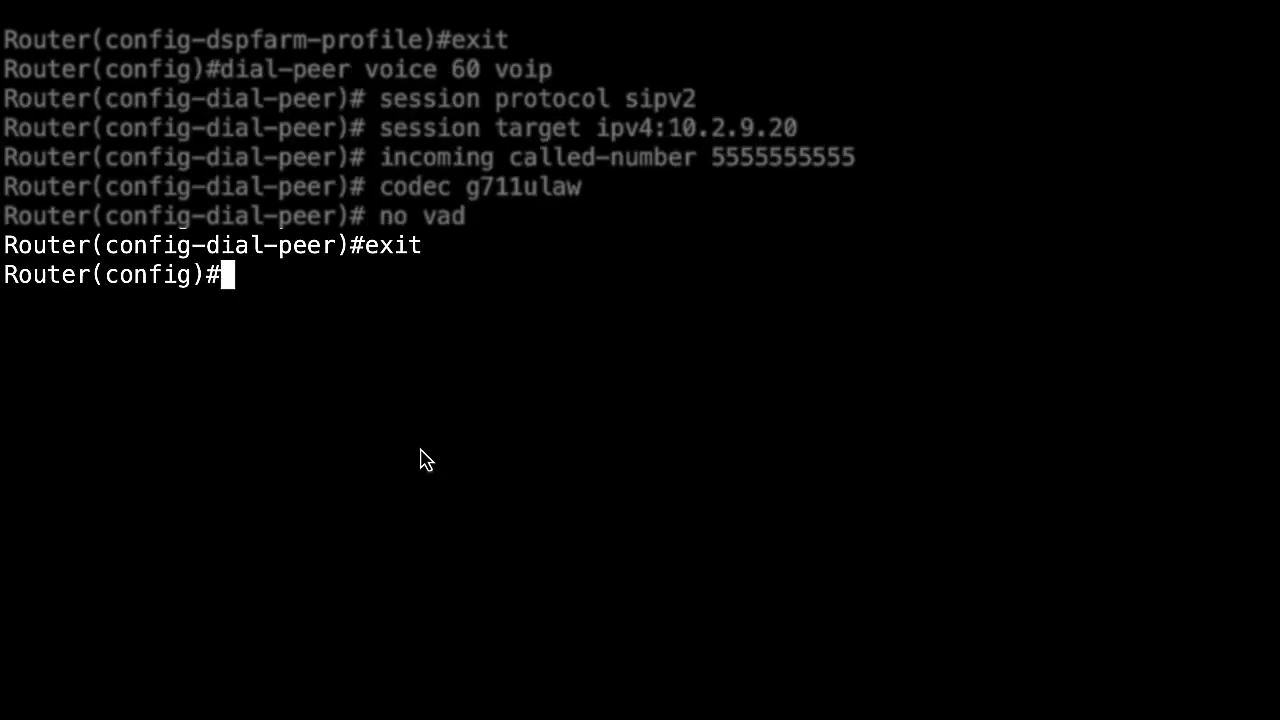
pyautogui.press('super+v')
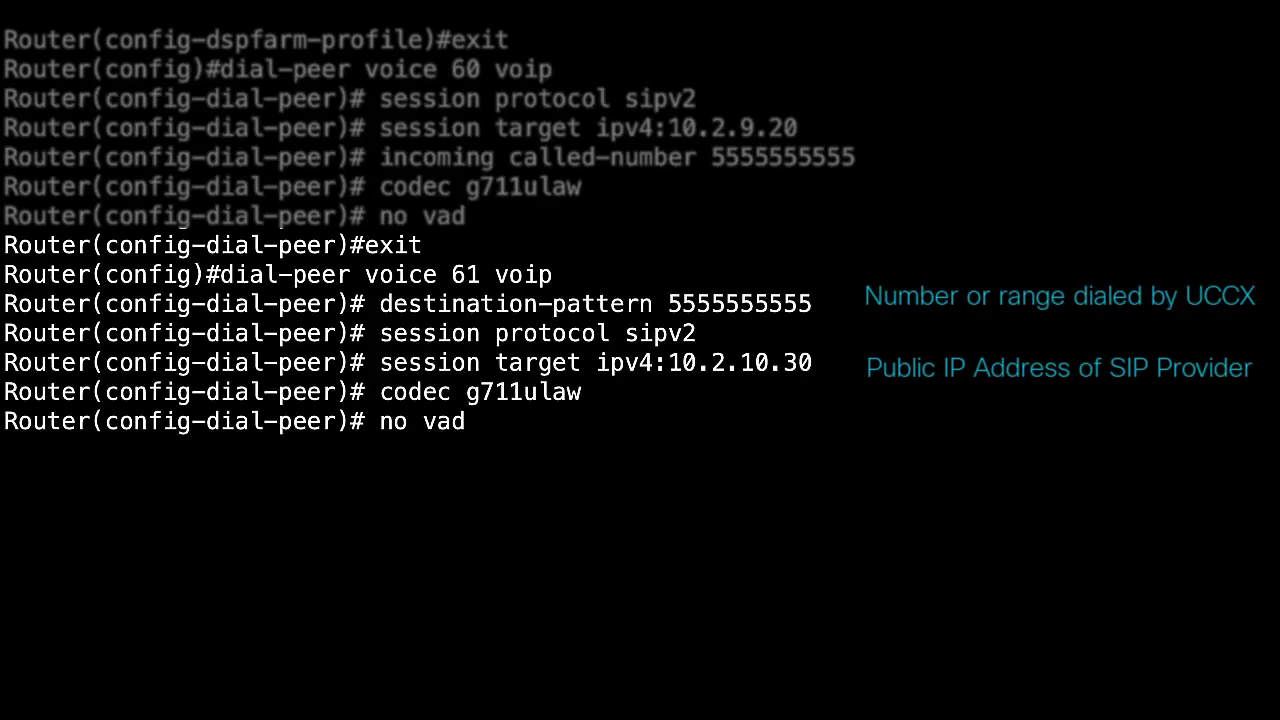
pyautogui.press('Return')
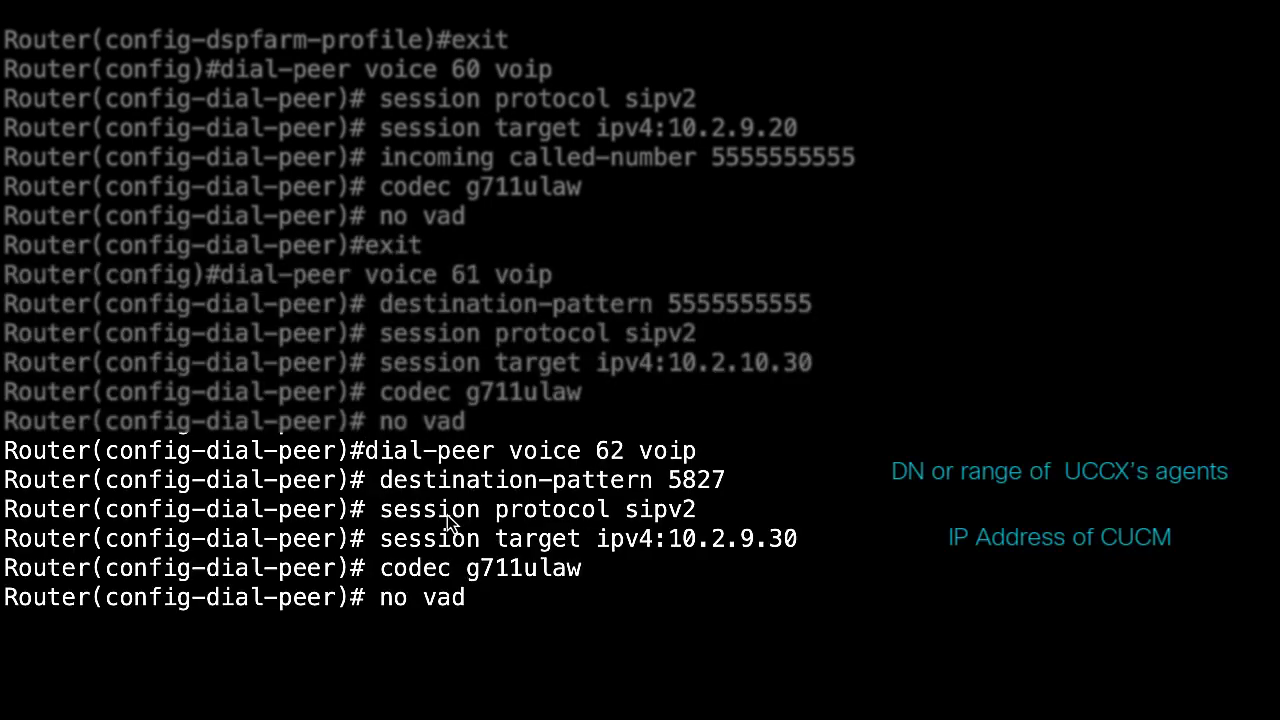
pyautogui.press('Return')
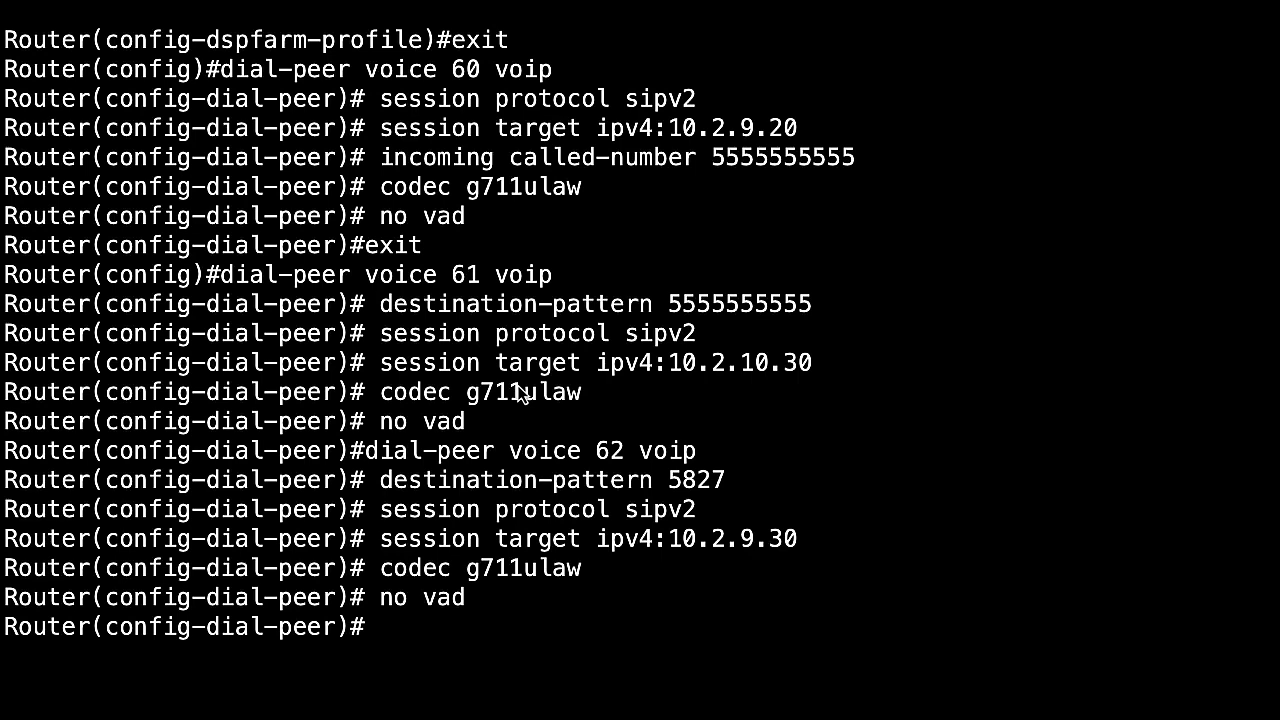
# Step: Exit configuration mode with exit and end, then save the running config to memory with wr
pyautogui.write('exit end')
pyautogui.write('wr')
pyautogui.press('Return')
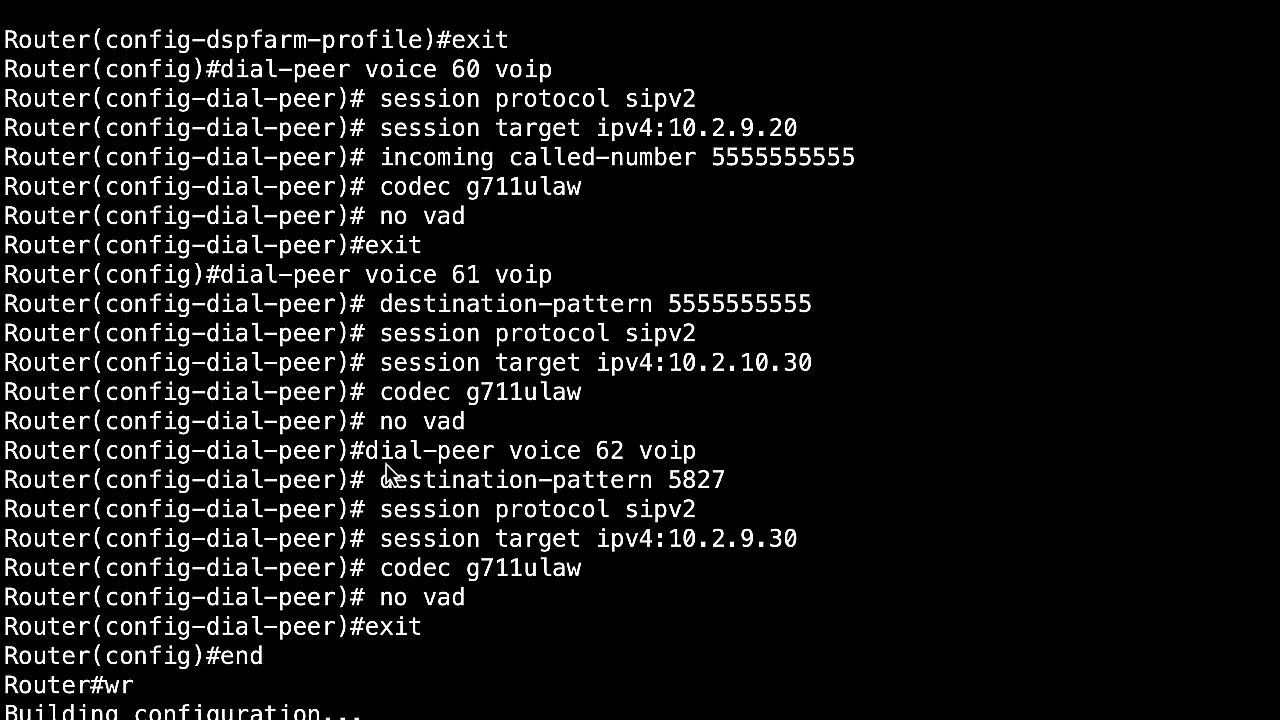